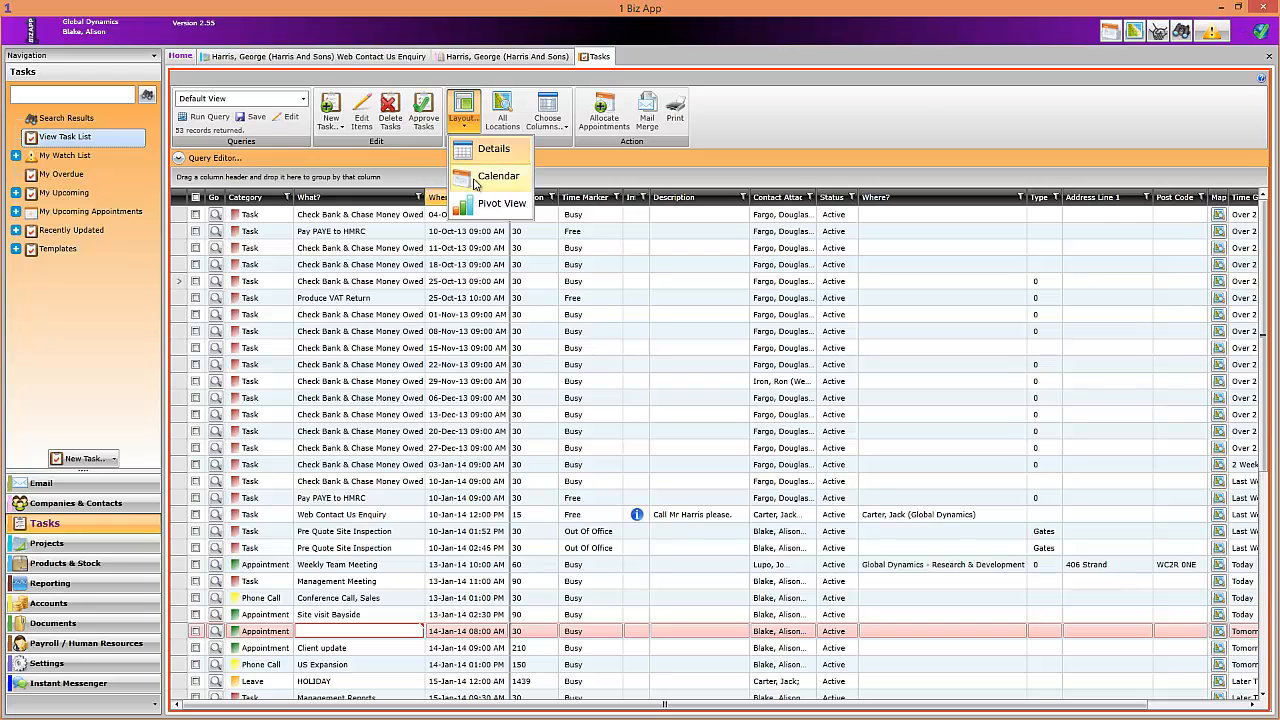
Step: Show the tasks in the Calendar layout and filter it to only the second-listed employee, with all other people deselected
click(475, 182)
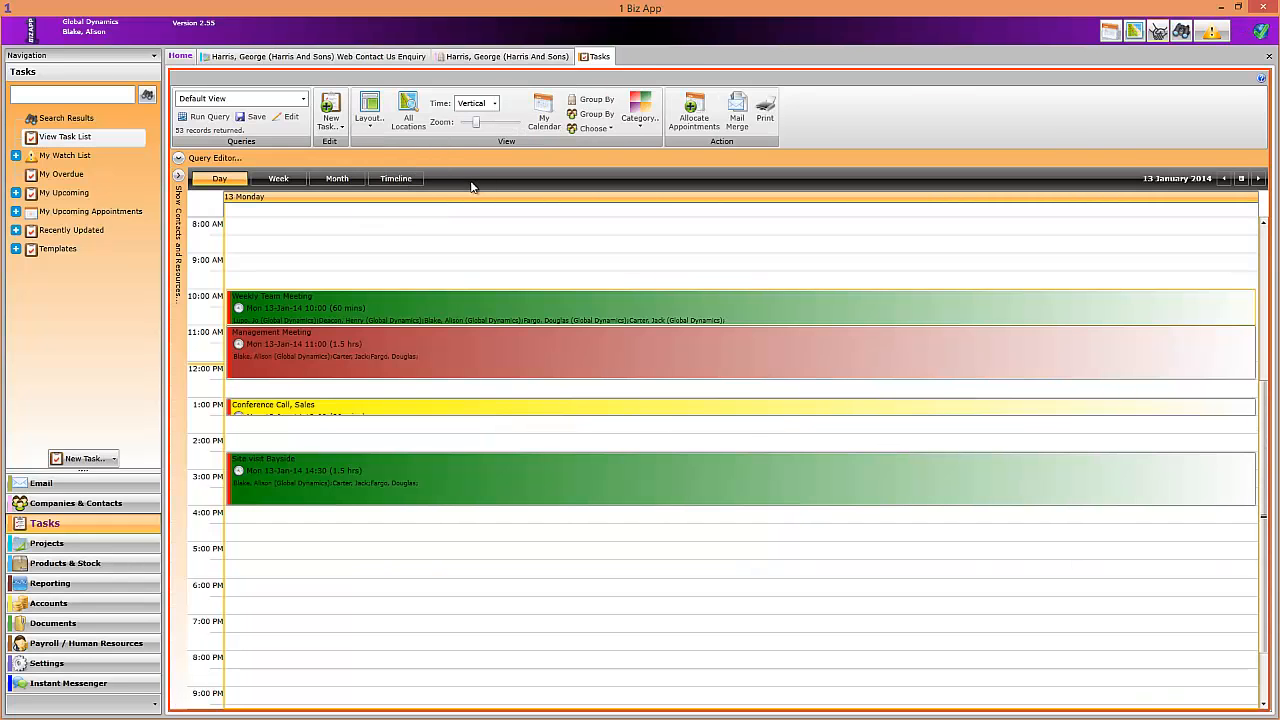
click(594, 128)
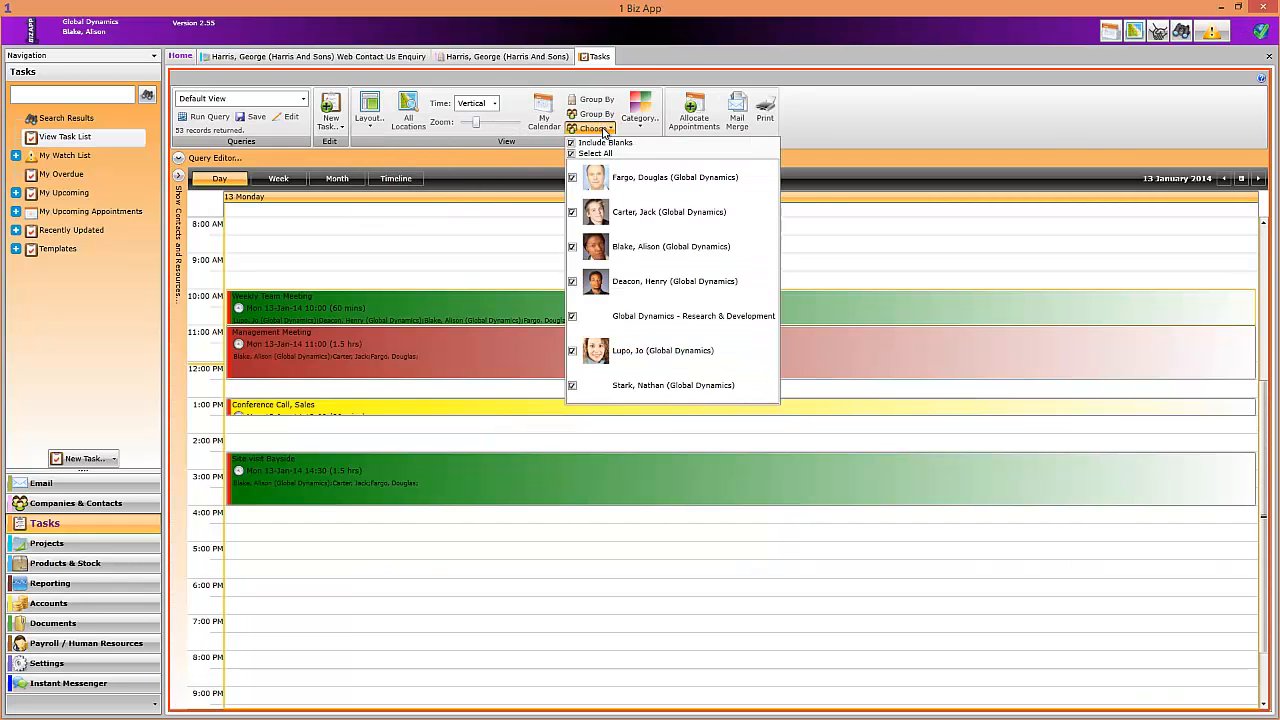
click(572, 154)
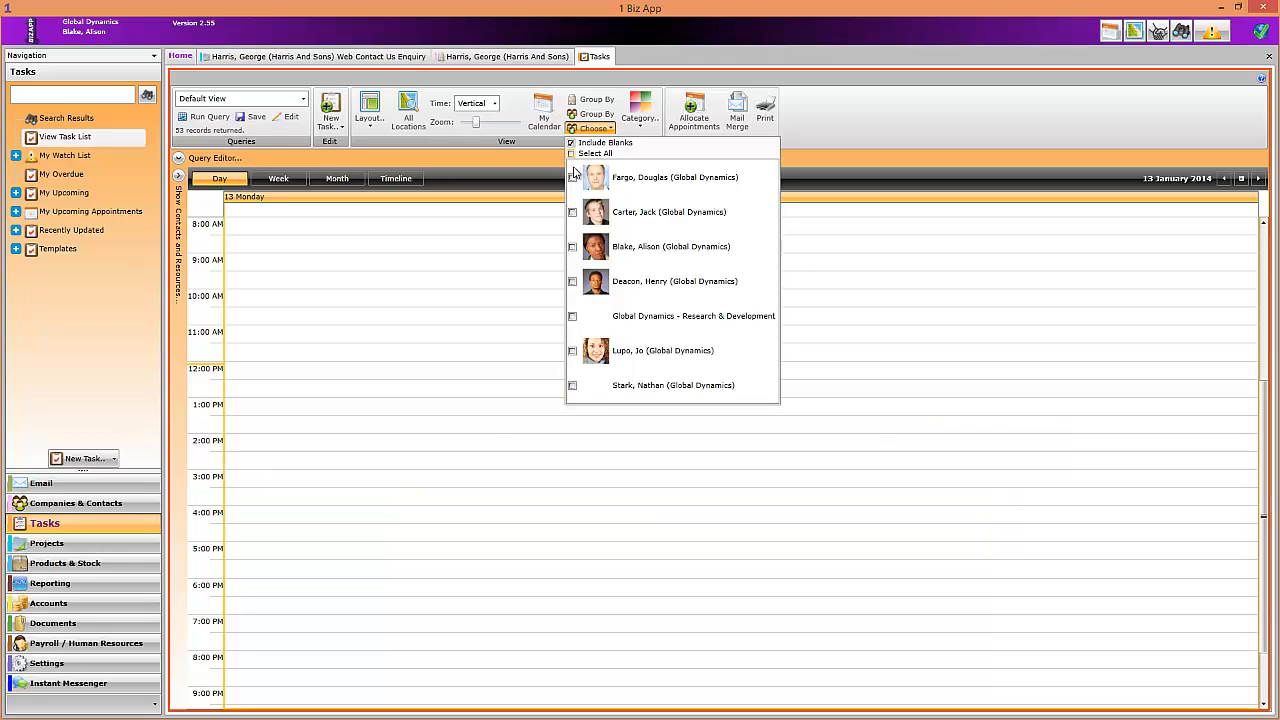
click(572, 213)
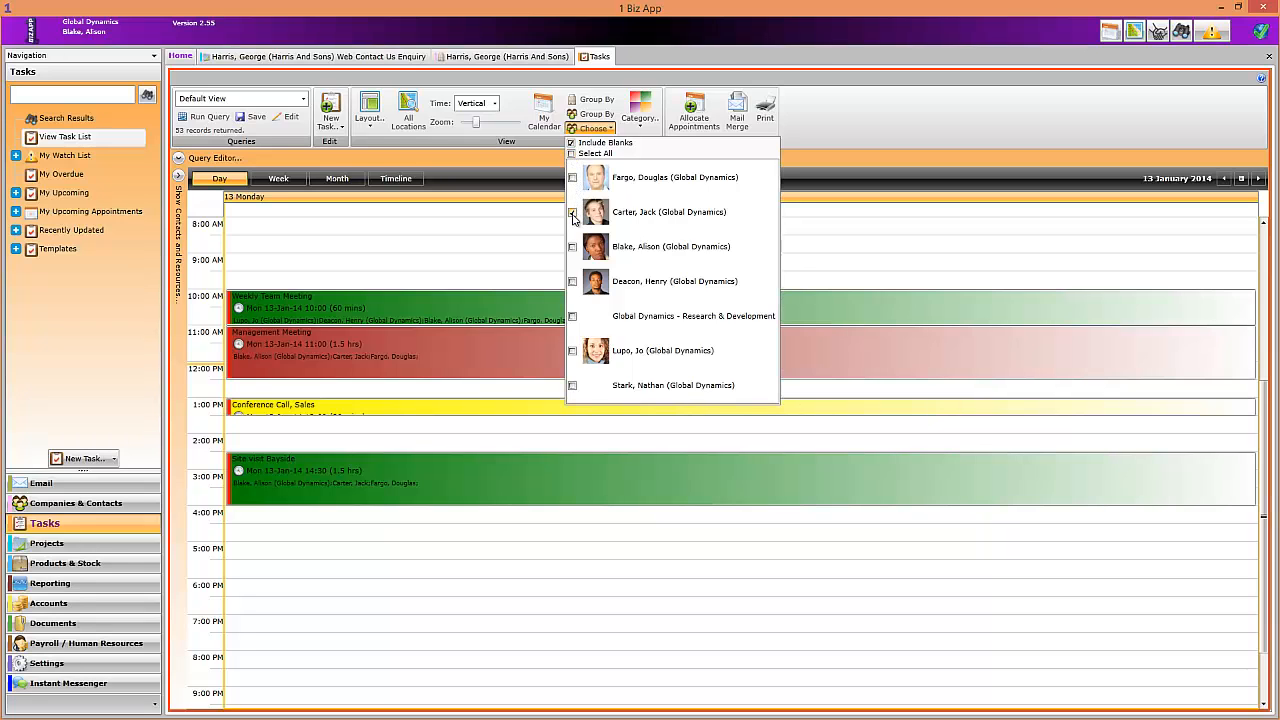
Step: Show the calendar by week and inspect the details of the HOLIDAY entries on Wednesday 15 and Thursday 16 January
click(278, 179)
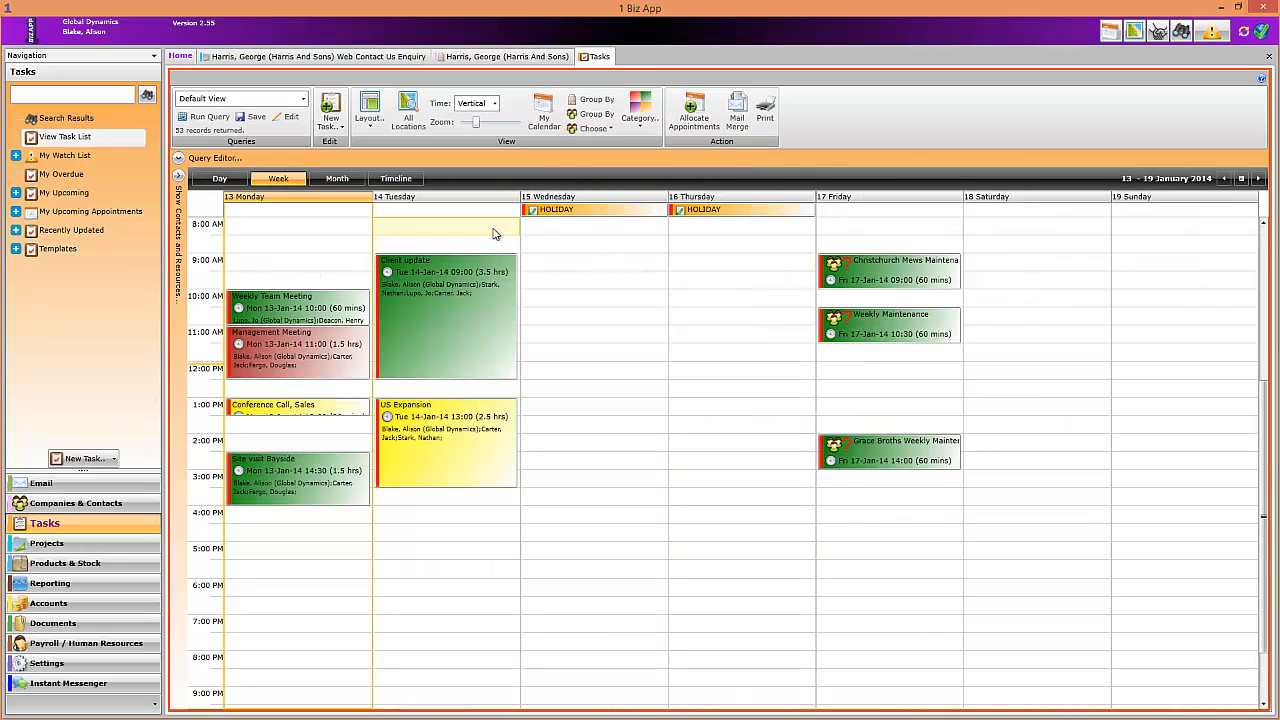
mouse_move(572, 215)
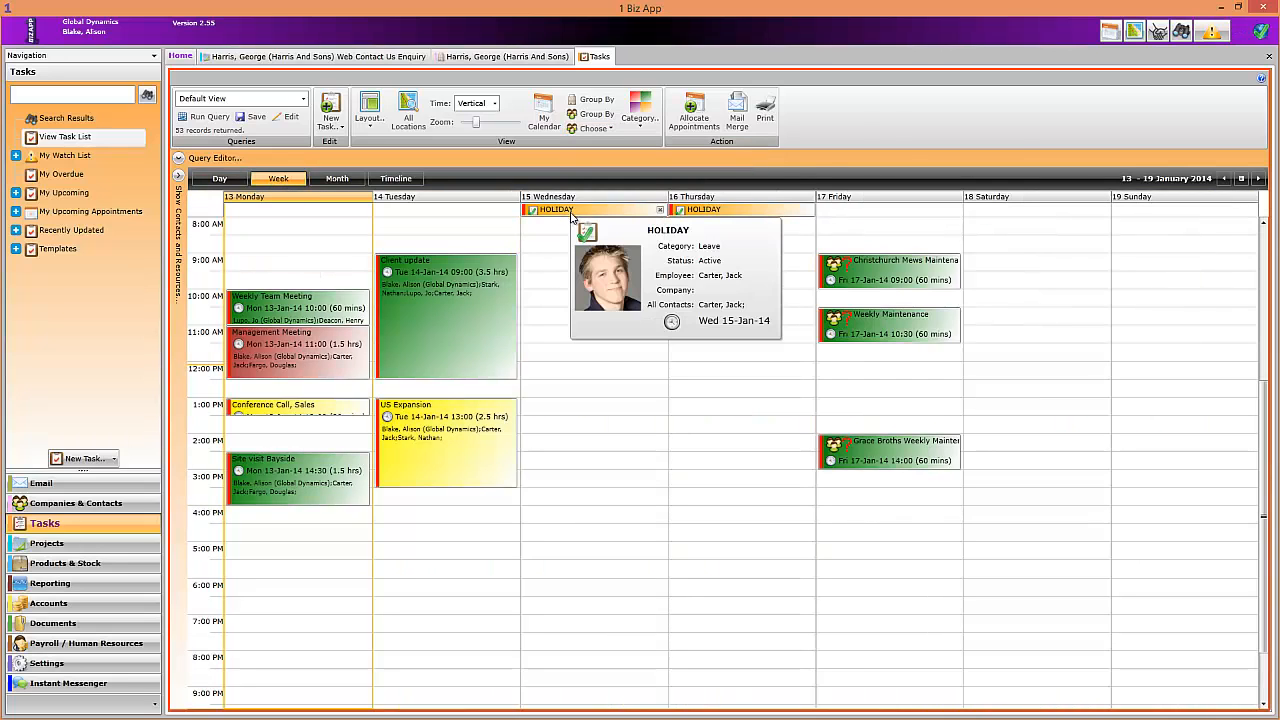
mouse_move(724, 212)
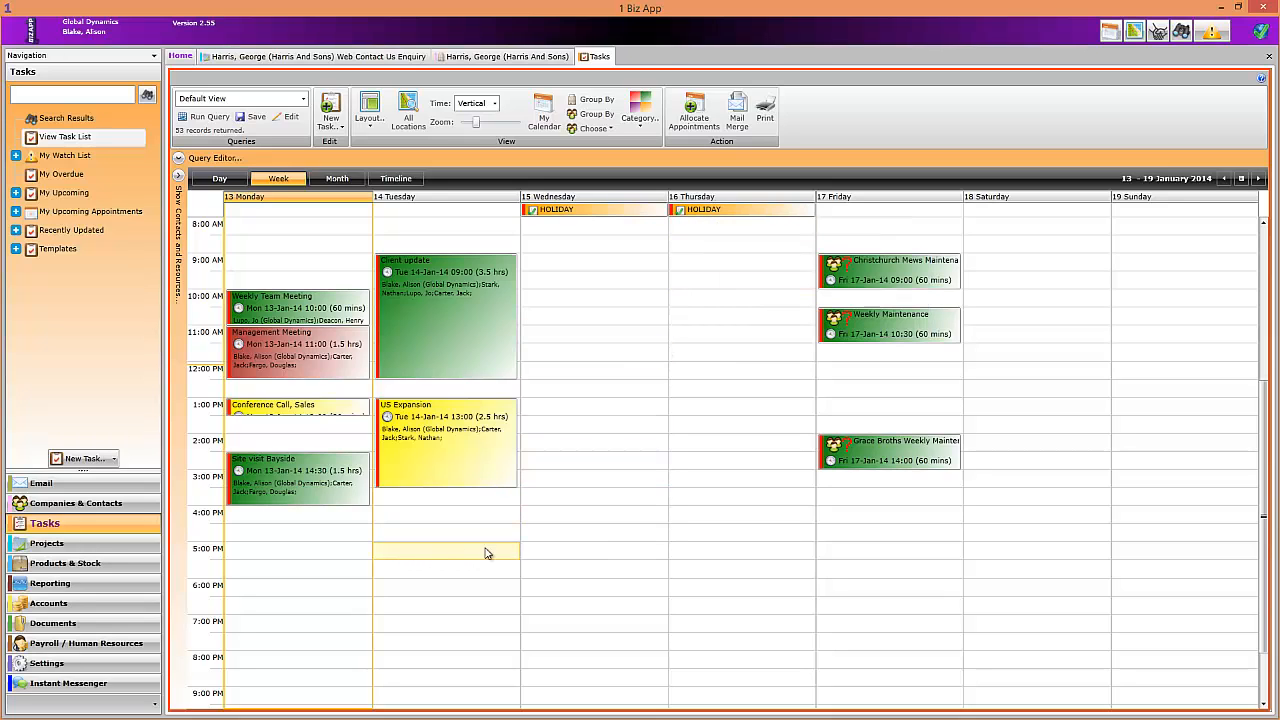
Step: Create an appointment on Friday 17 January 2014 at 12:00 and title it "Harris Site Visit"
click(824, 377)
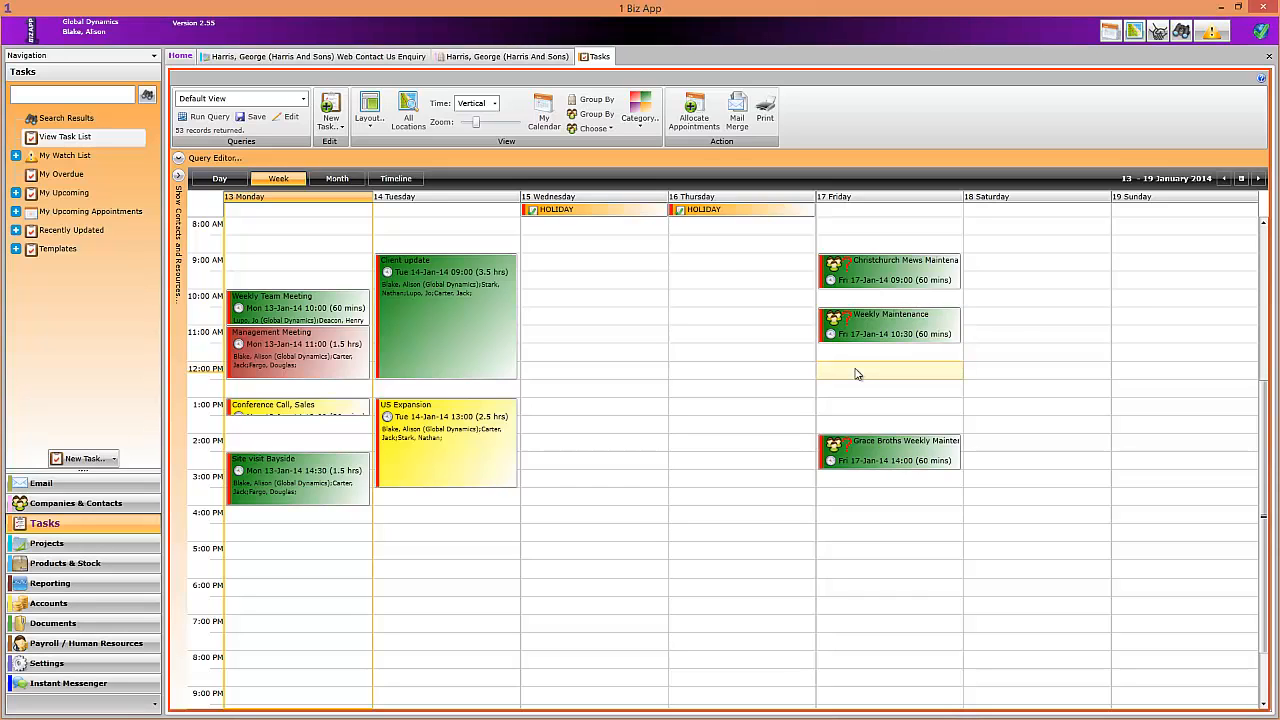
double_click(855, 374)
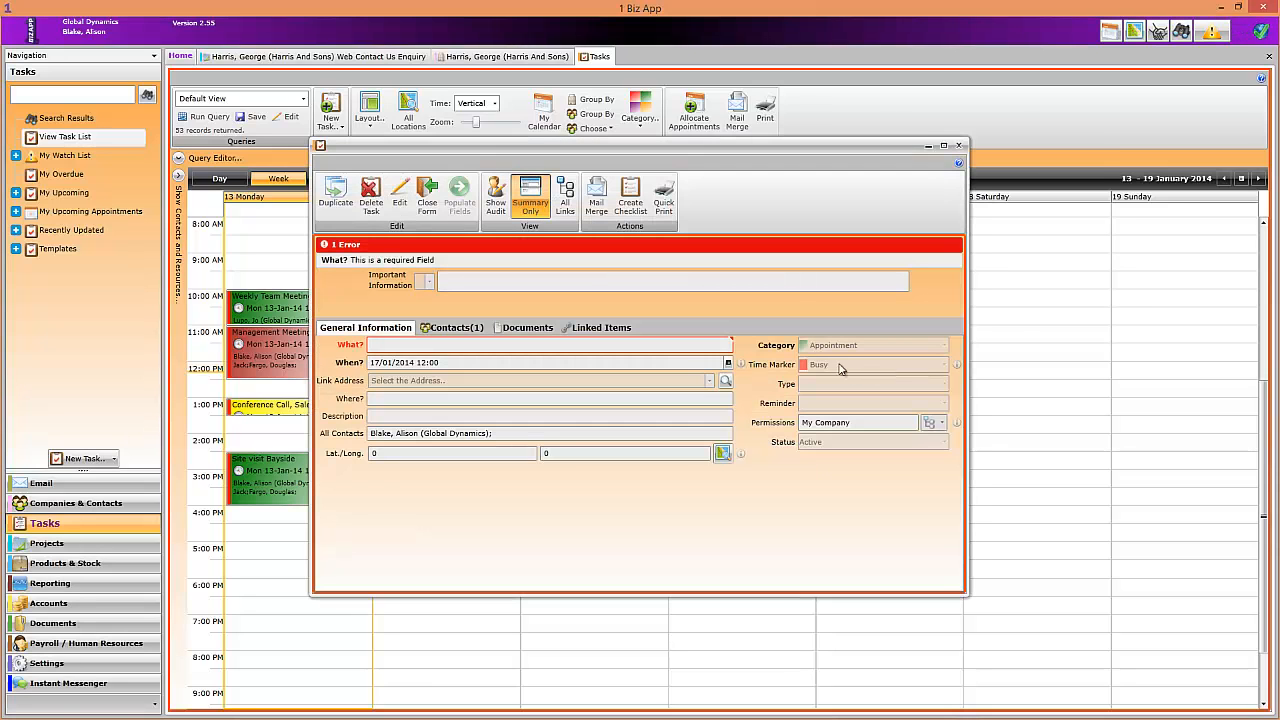
click(399, 197)
click(460, 343)
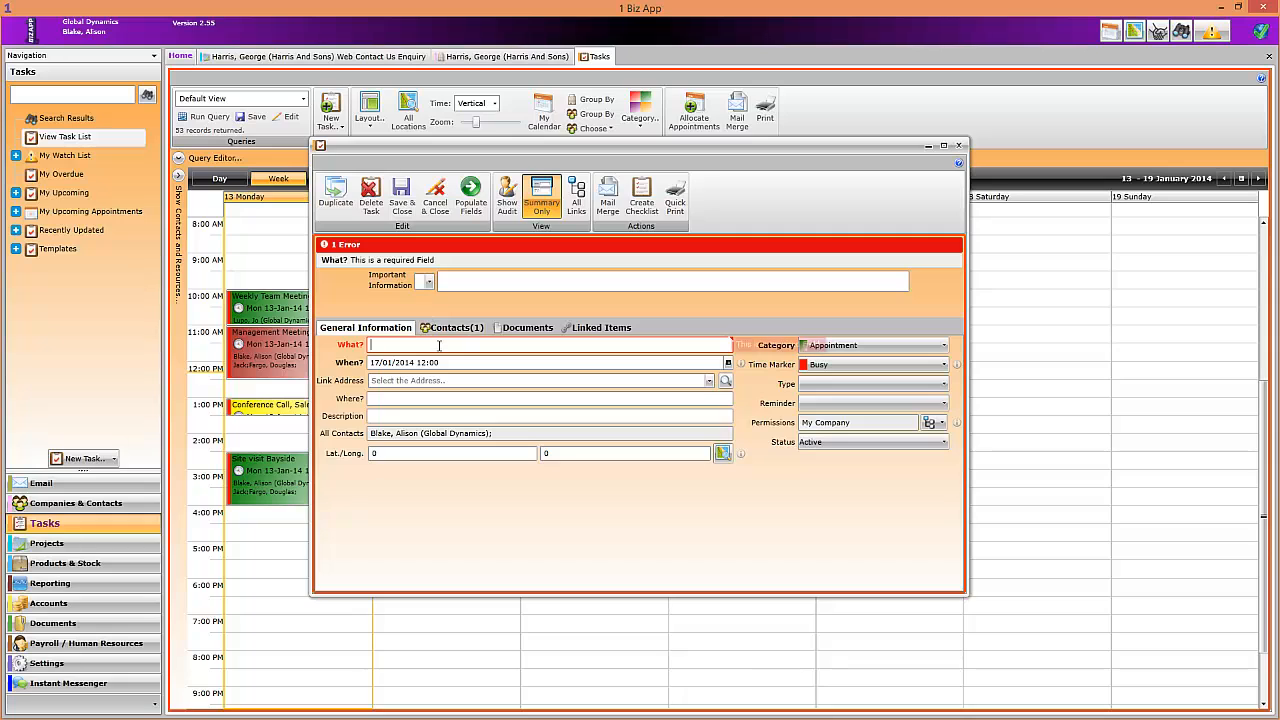
text(Harris Si)
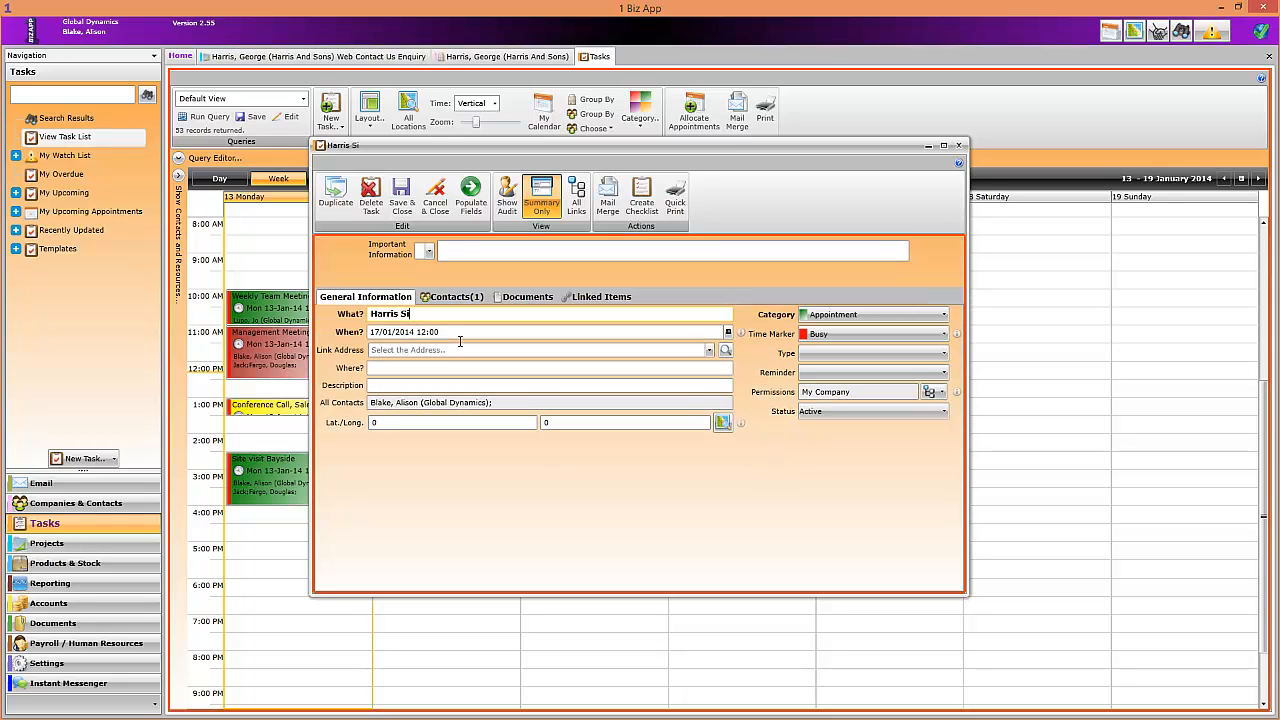
text(te Visit)
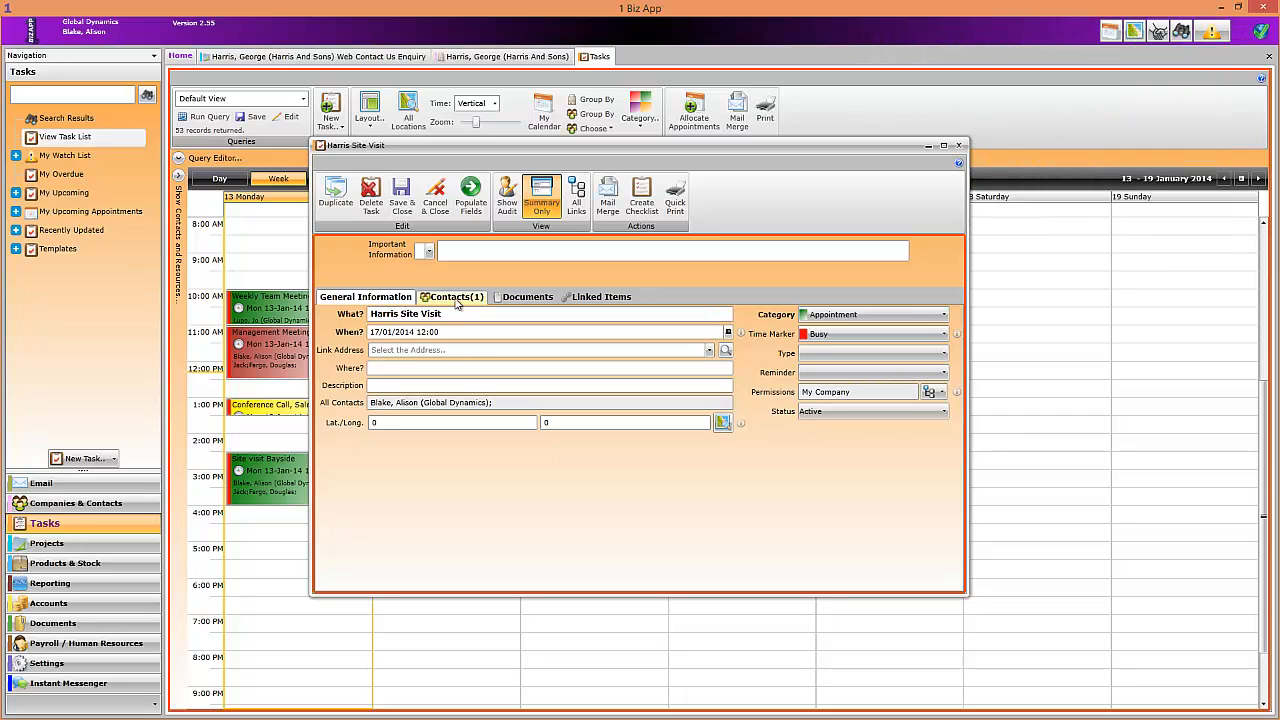
Step: Replace the appointment's default contact with the second-listed employee among the users and return to its general information
click(455, 298)
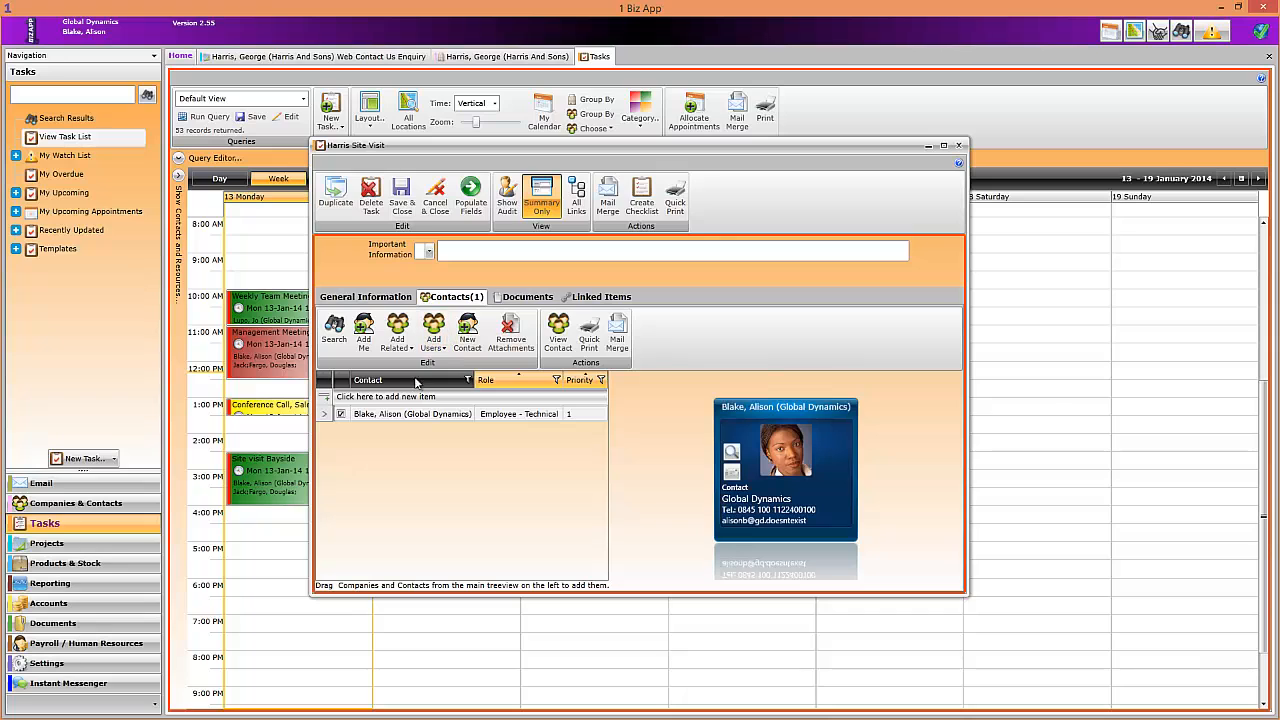
click(433, 334)
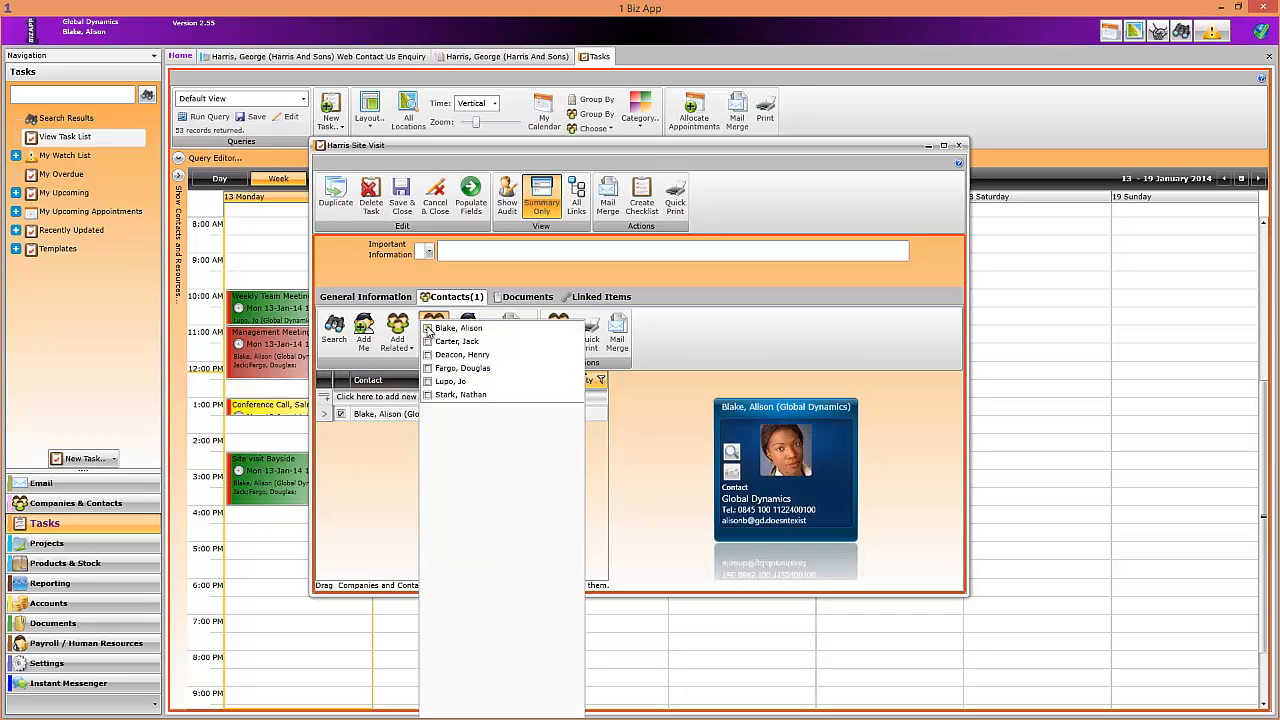
click(428, 341)
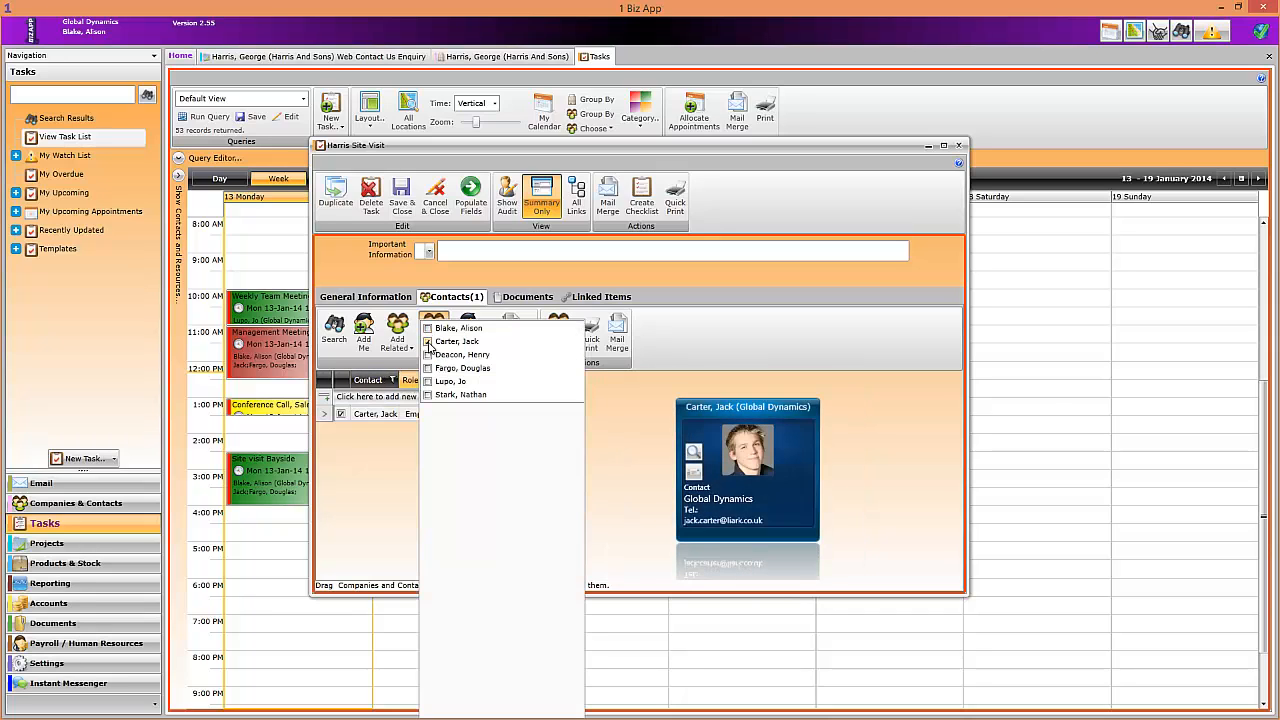
click(386, 300)
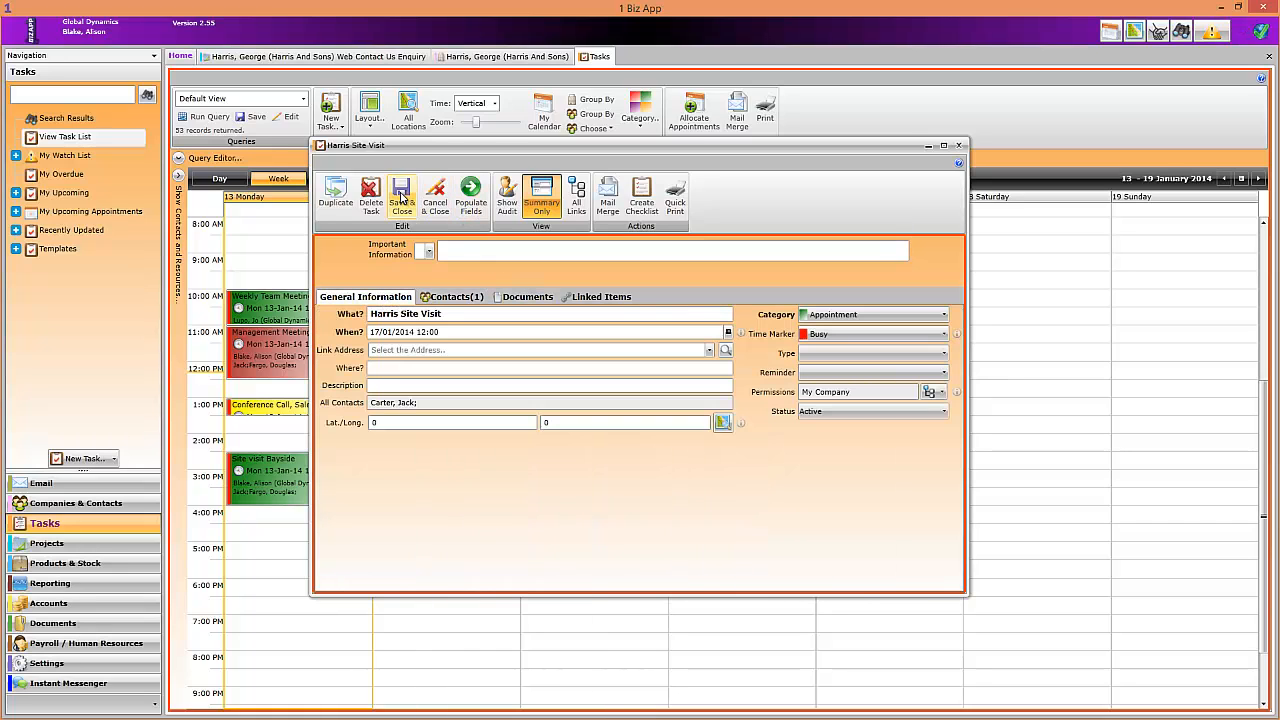
Step: Show all of the appointment's fields and link the Harris And Sons Web Contact Us Enquiry project to it
click(541, 197)
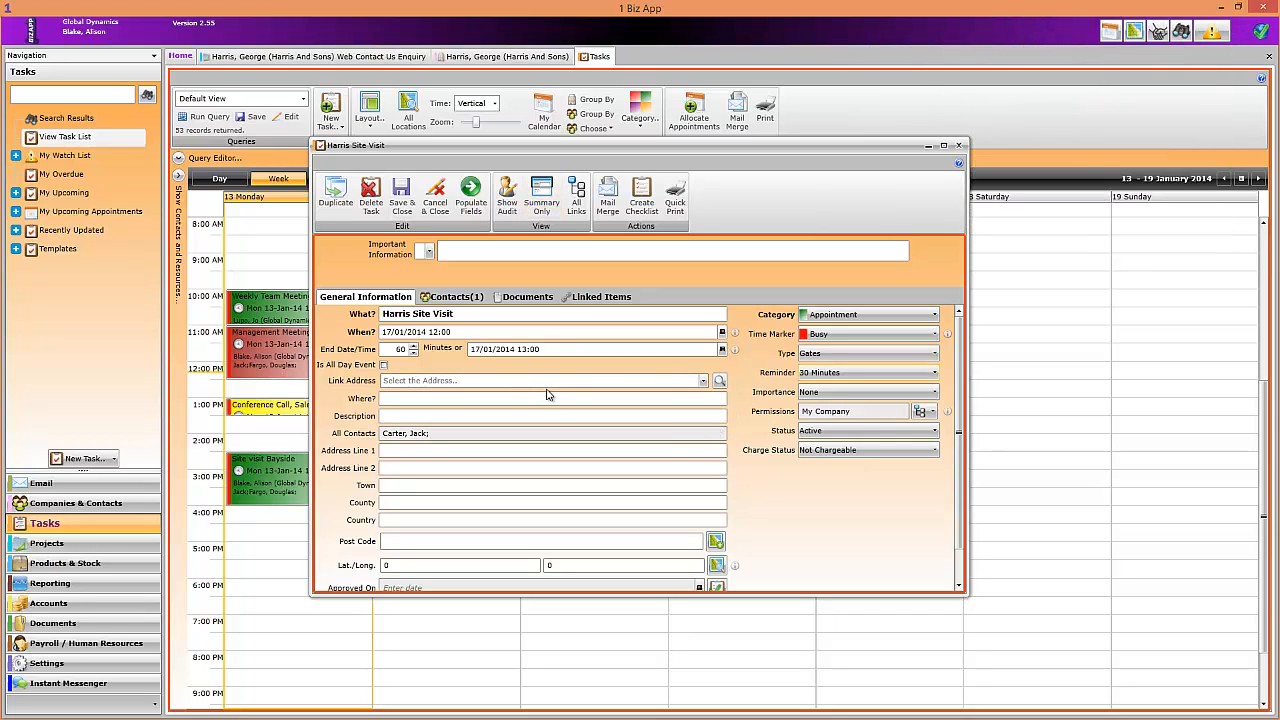
click(590, 298)
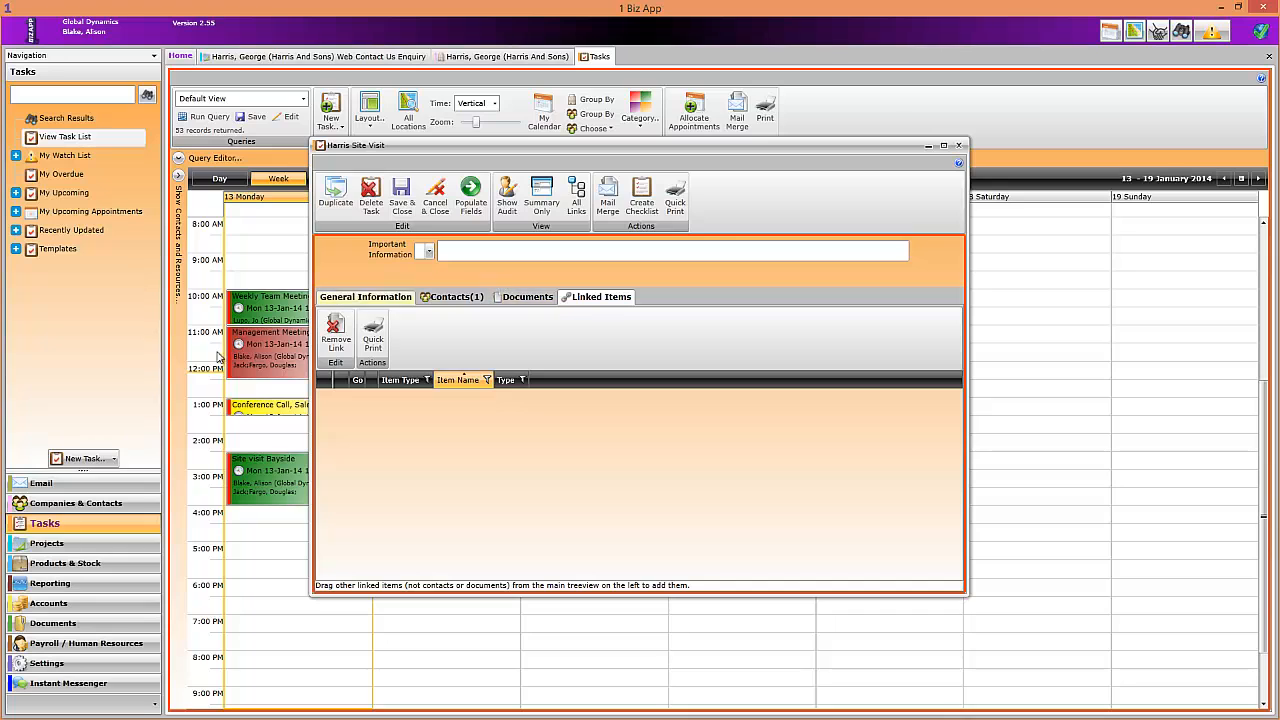
click(77, 545)
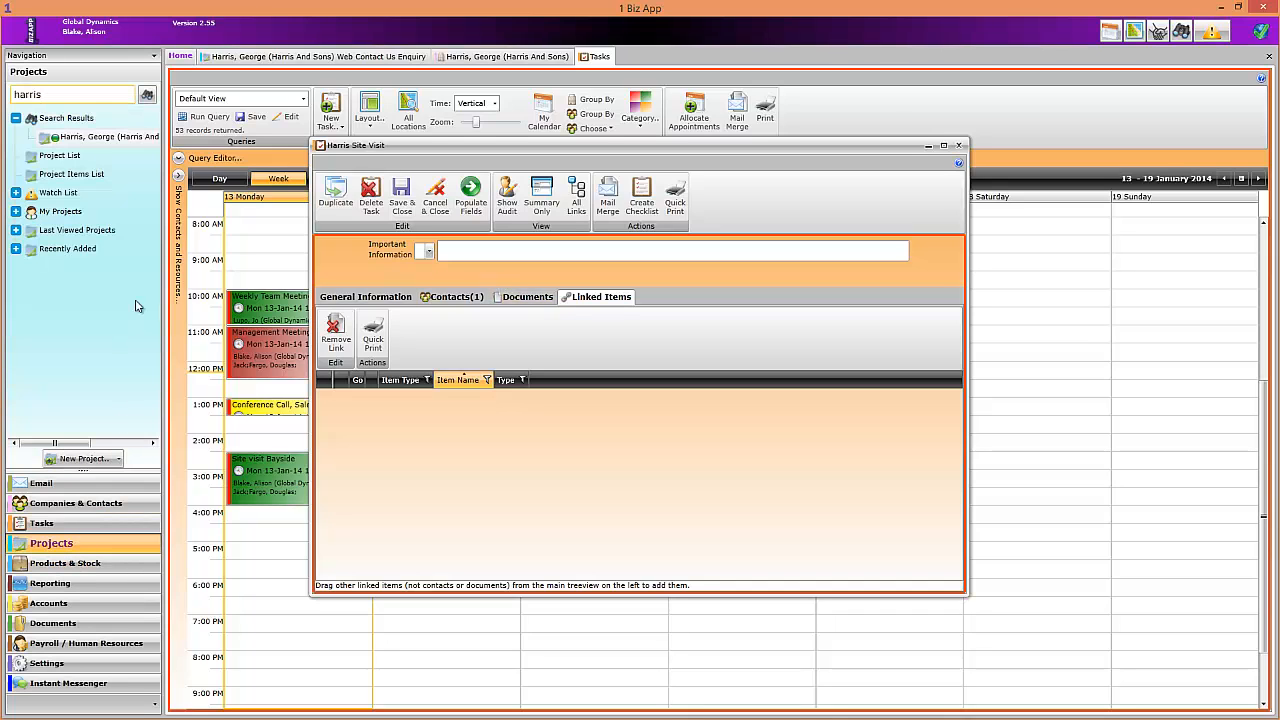
drag(85, 140, 408, 467)
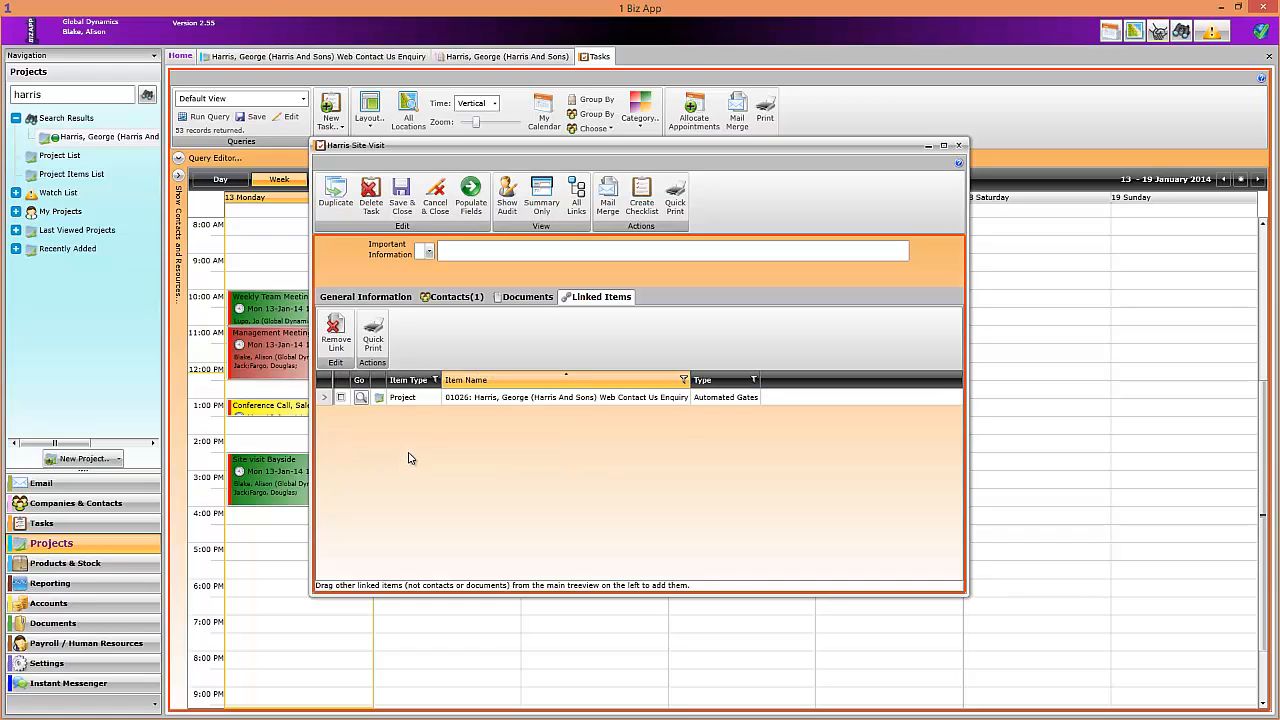
Step: Link the appointment's address to the Harris And Sons customer contact, and save and close the appointment
click(349, 301)
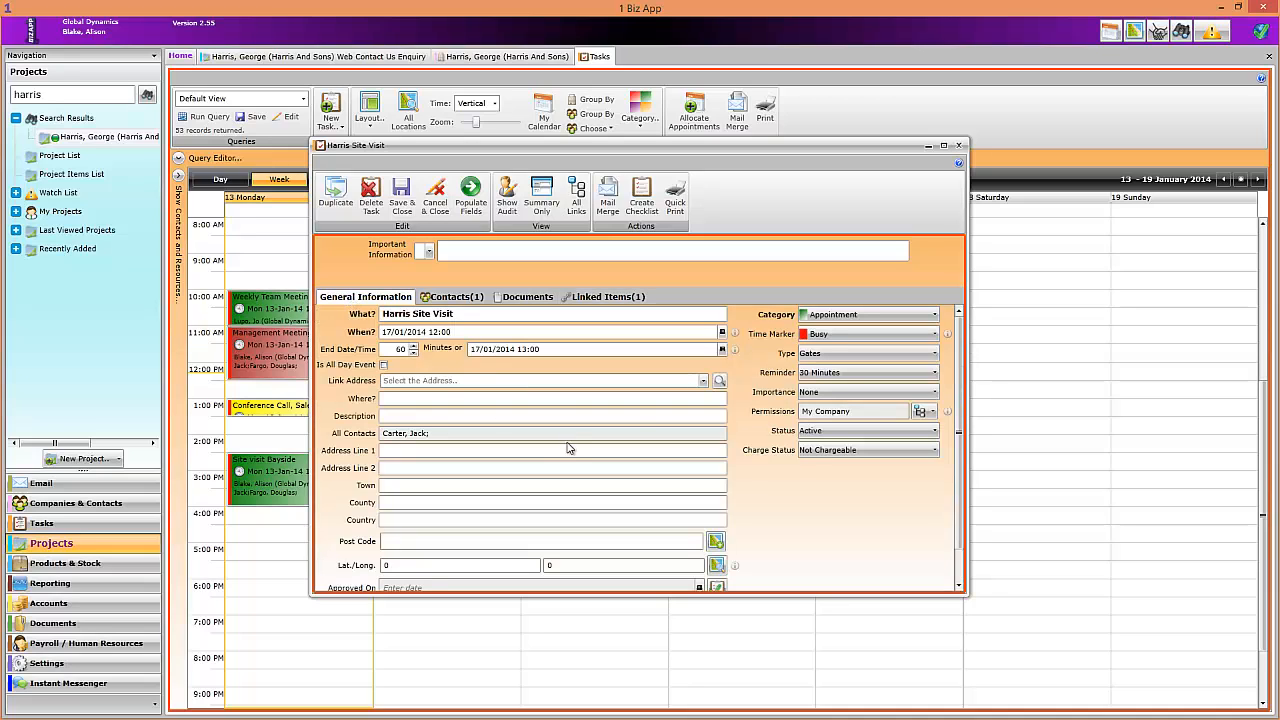
click(703, 383)
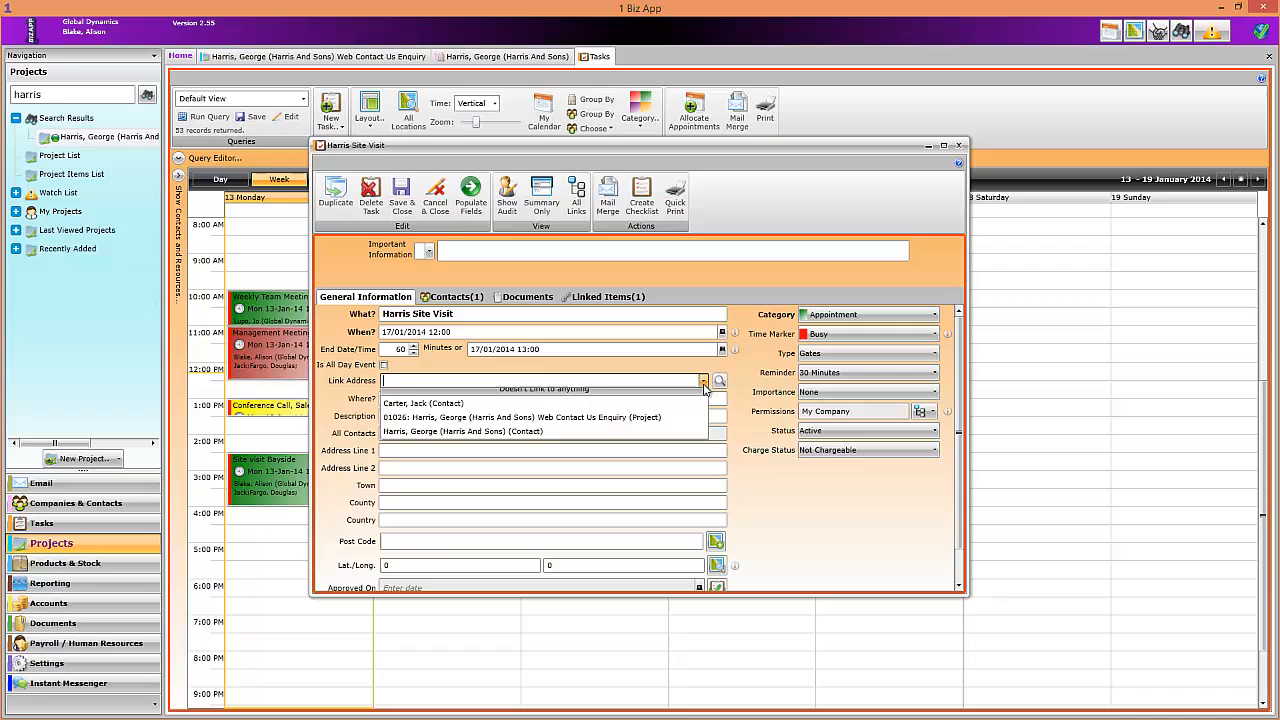
click(662, 438)
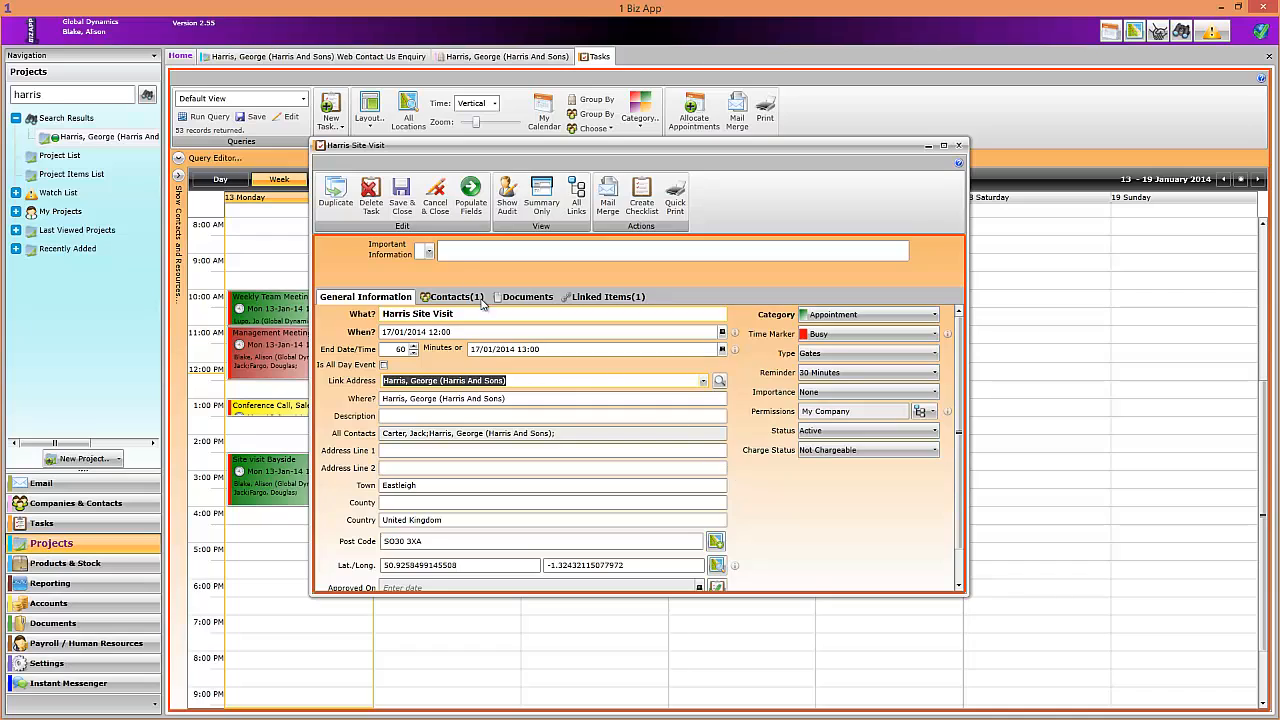
click(401, 198)
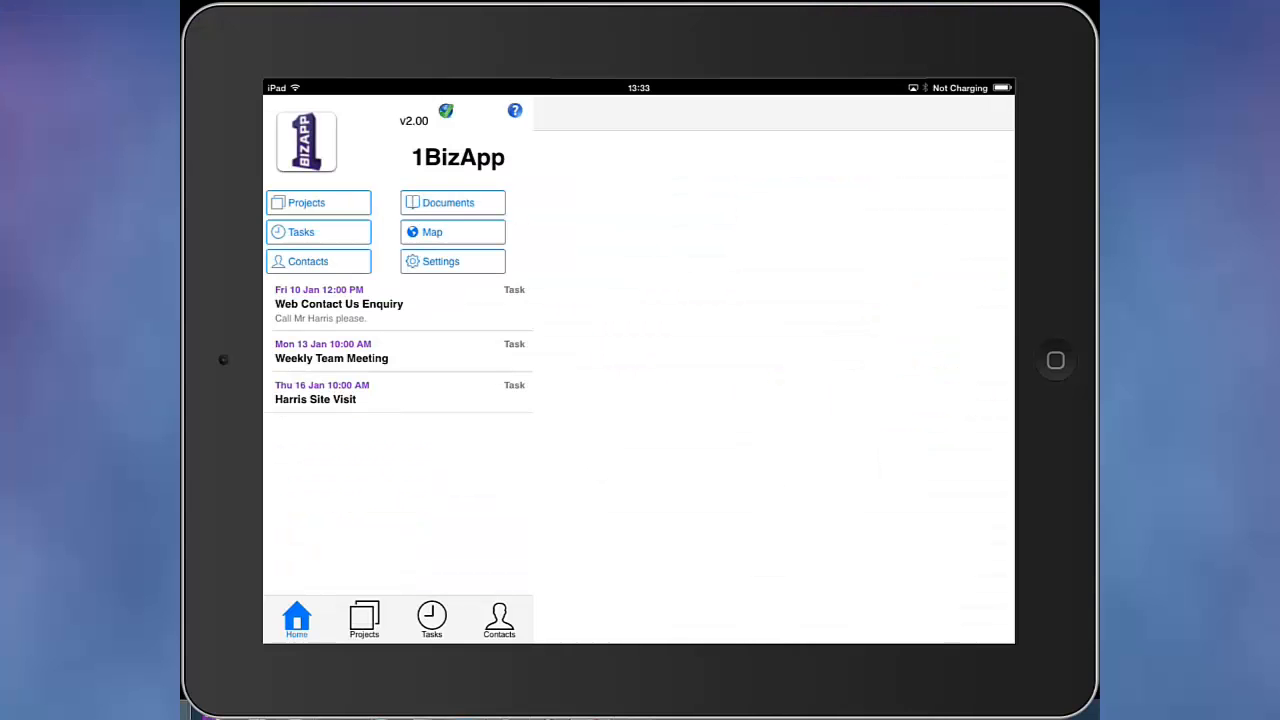
Step: In the 1BizApp iPad app, open the Harris Site Visit task's details and view its location on the map
click(398, 392)
click(599, 286)
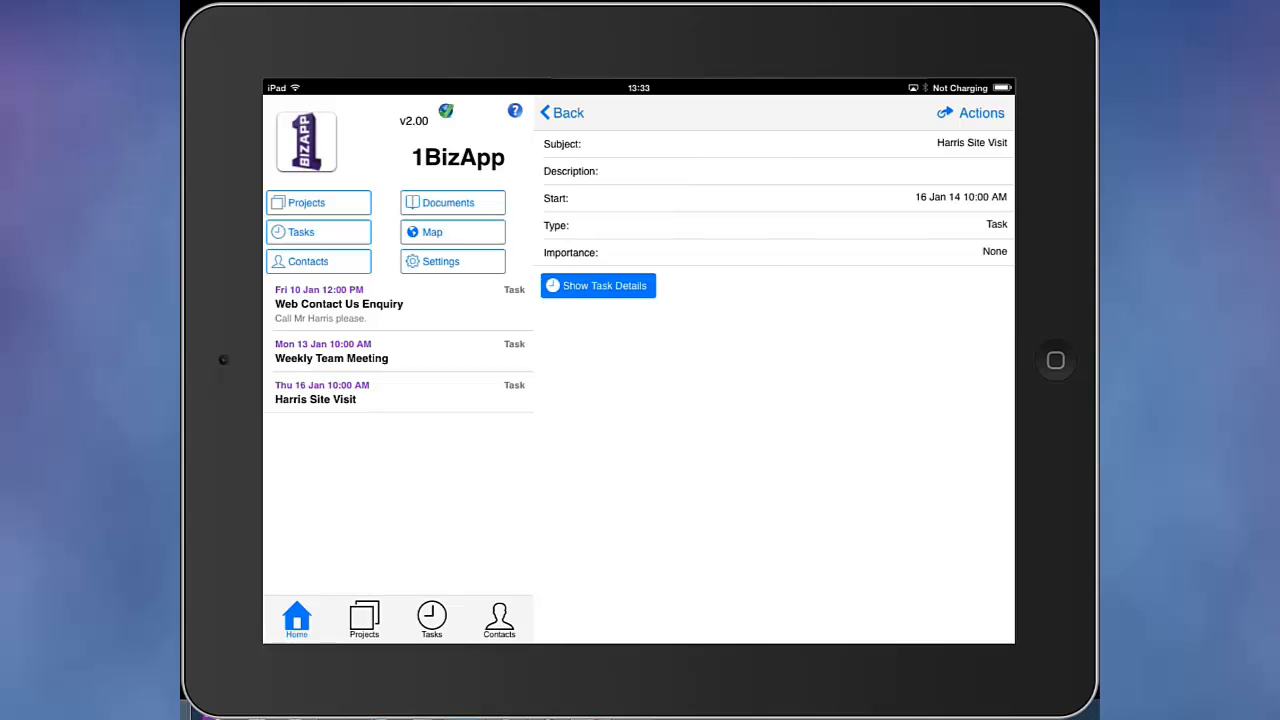
click(606, 624)
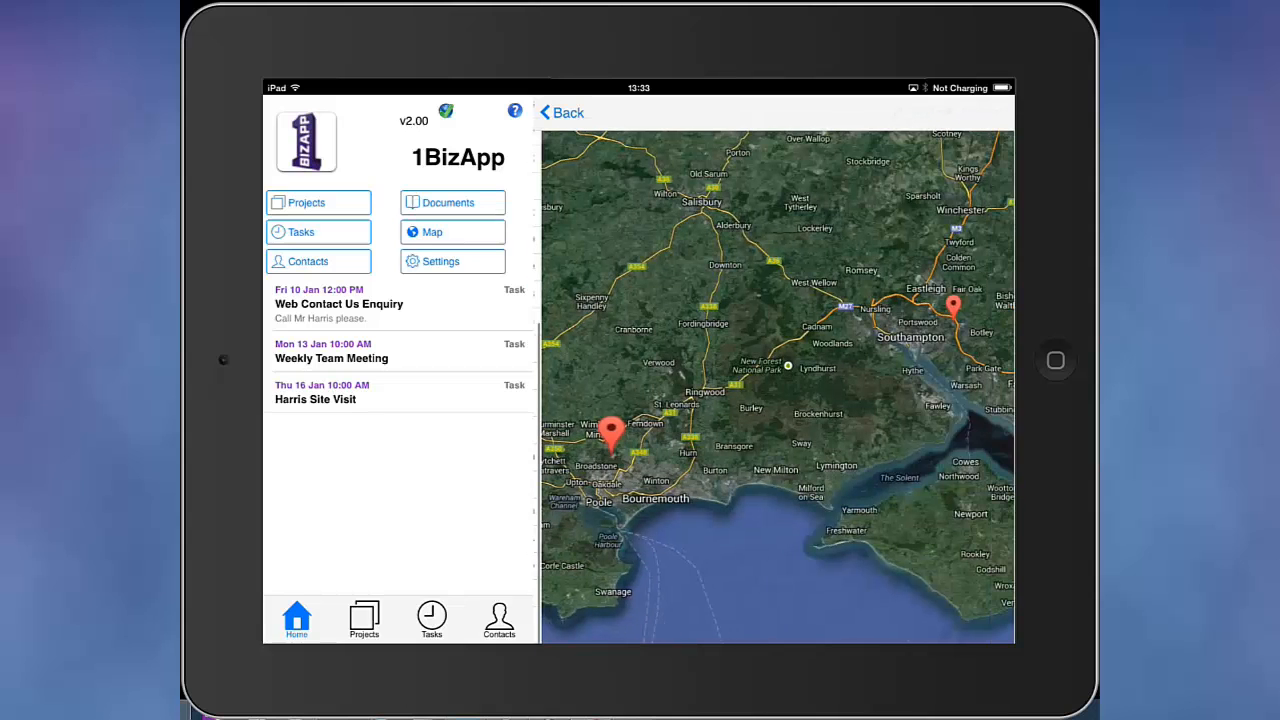
drag(549, 147, 740, 390)
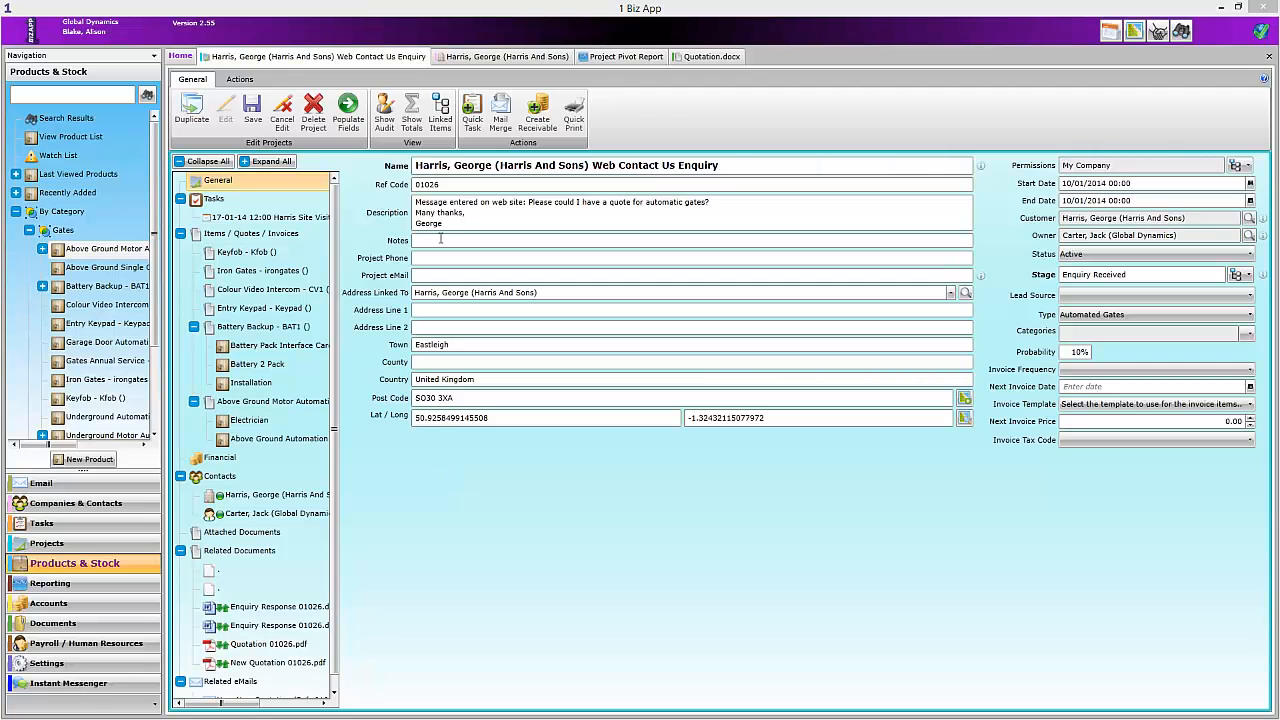
Step: In the Harris And Sons Web Contact Us Enquiry project on the desktop, start a new template / recurring task
click(221, 201)
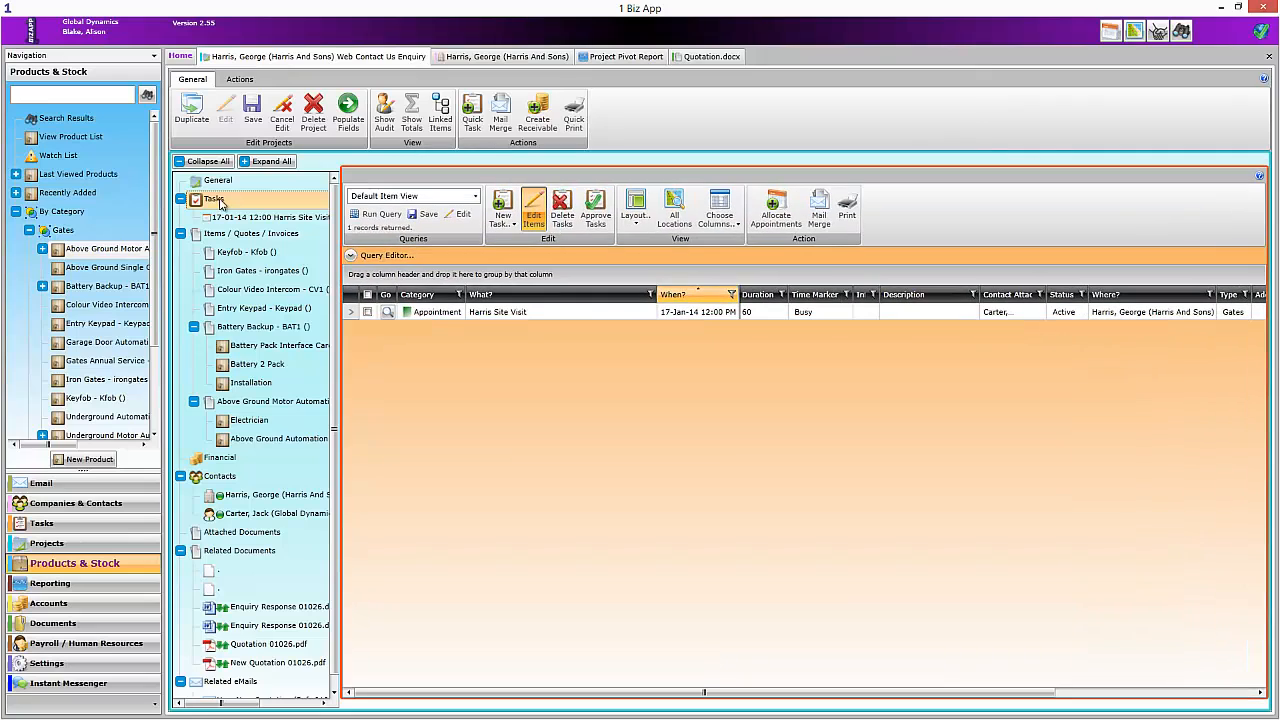
click(503, 211)
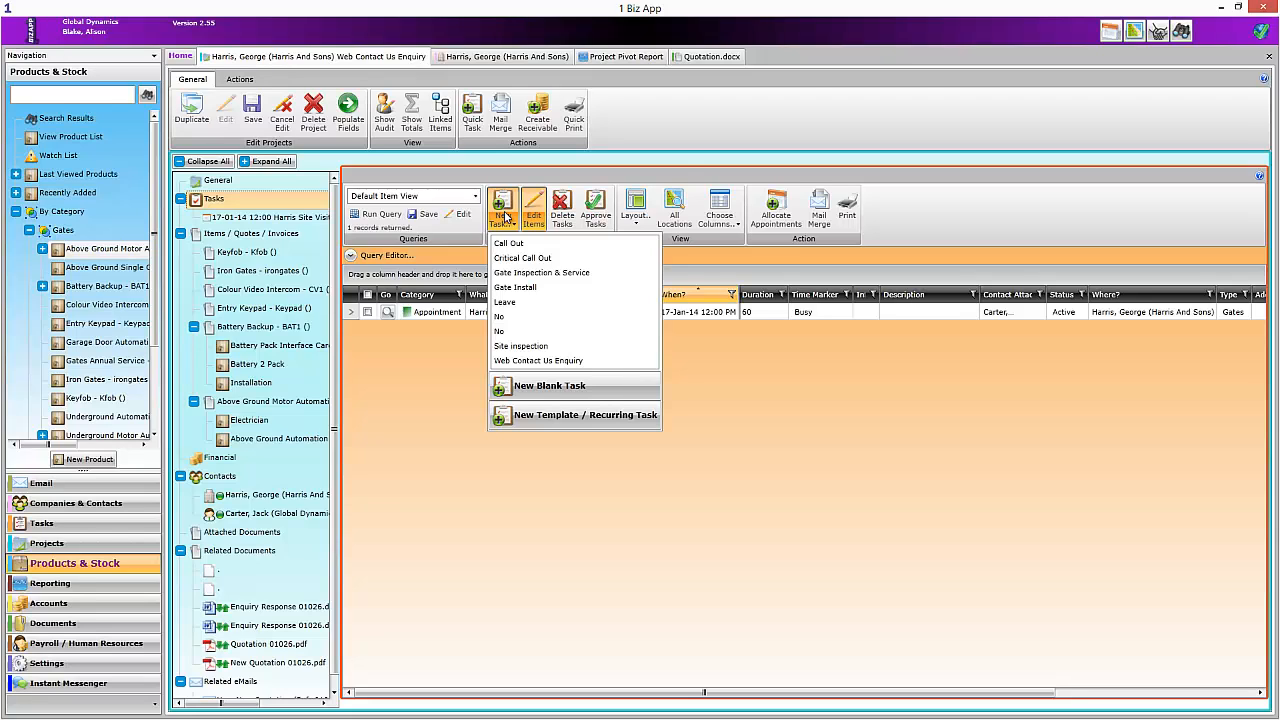
click(543, 415)
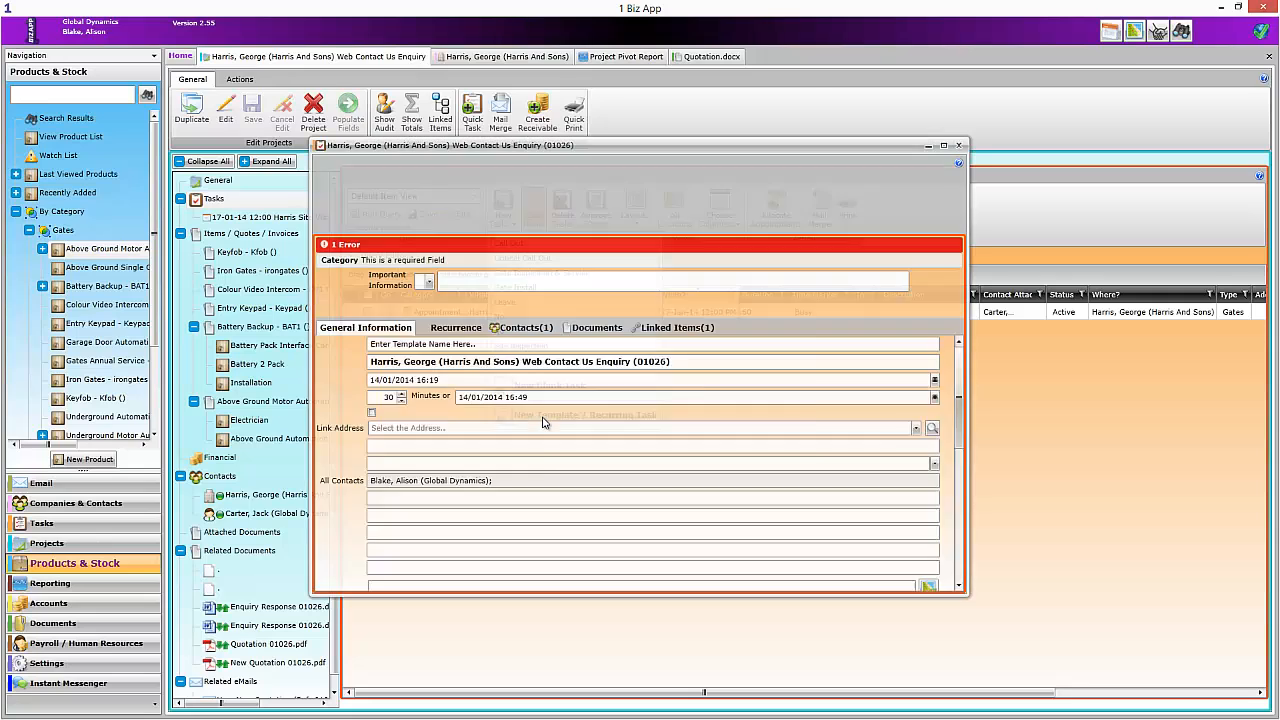
Step: Set the template's recurrence to every 1 week on Monday, ending by 3 March 2014
click(452, 332)
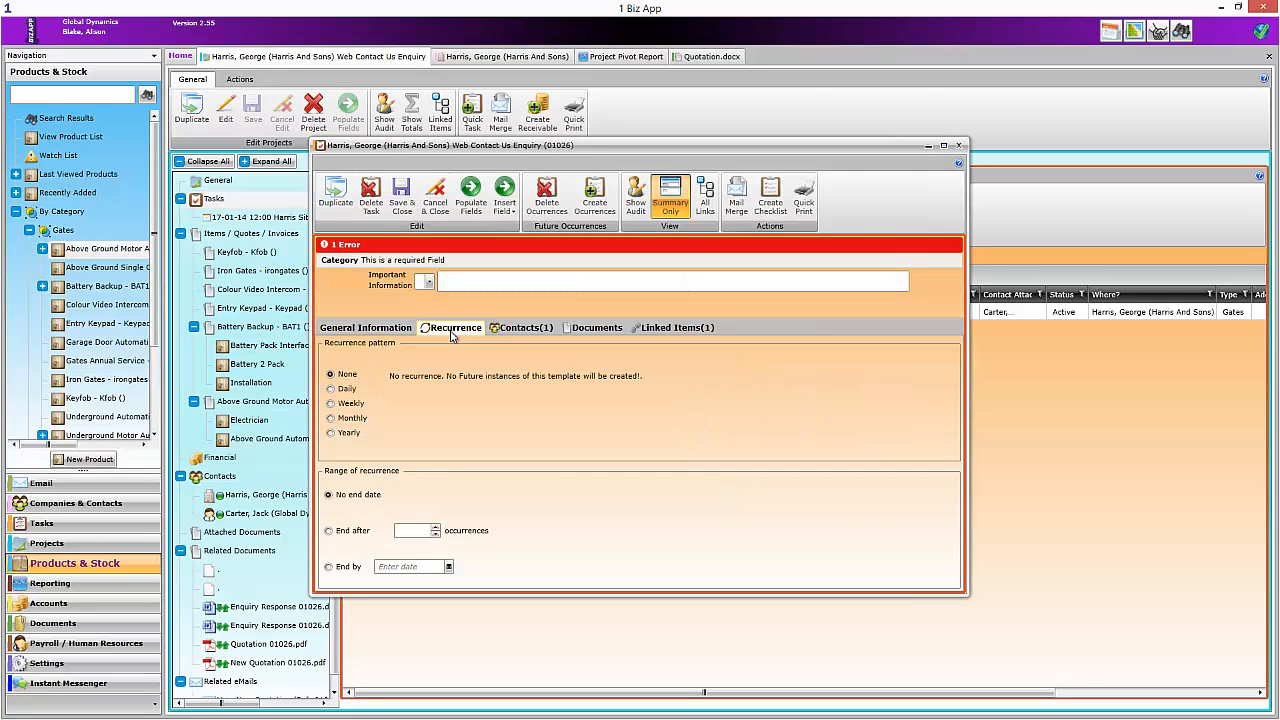
click(331, 404)
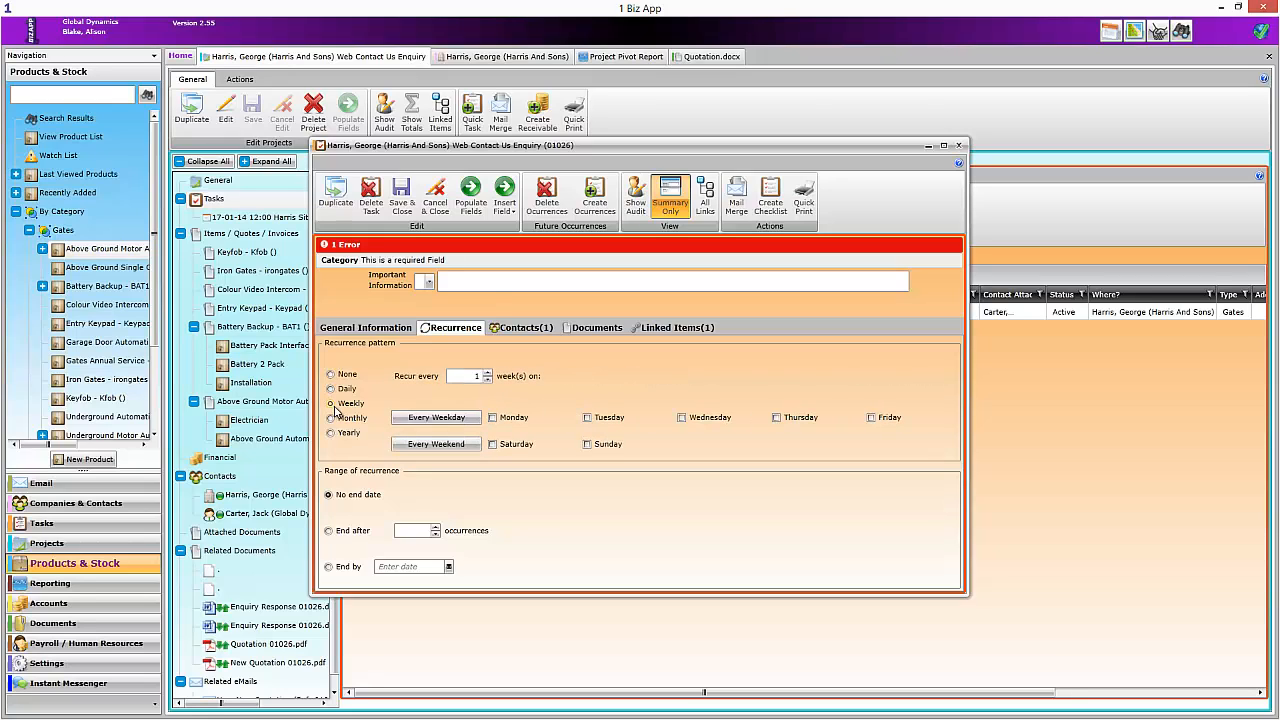
click(493, 419)
click(329, 567)
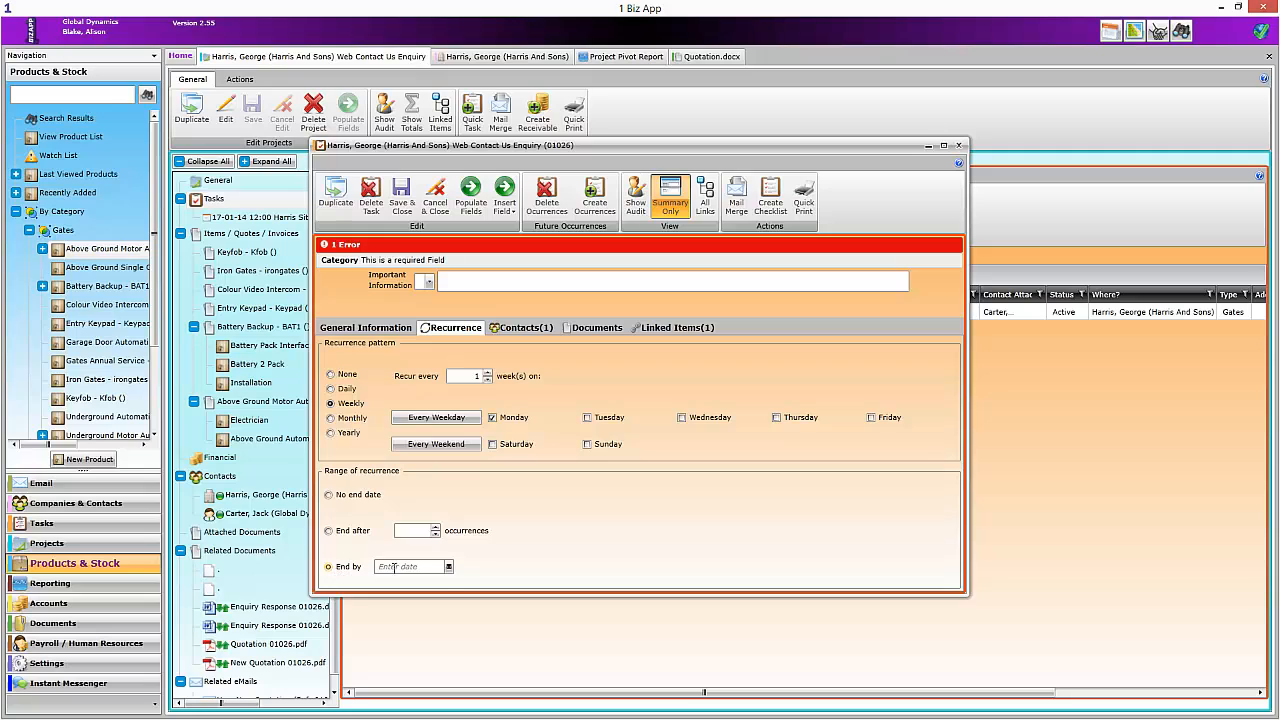
click(449, 567)
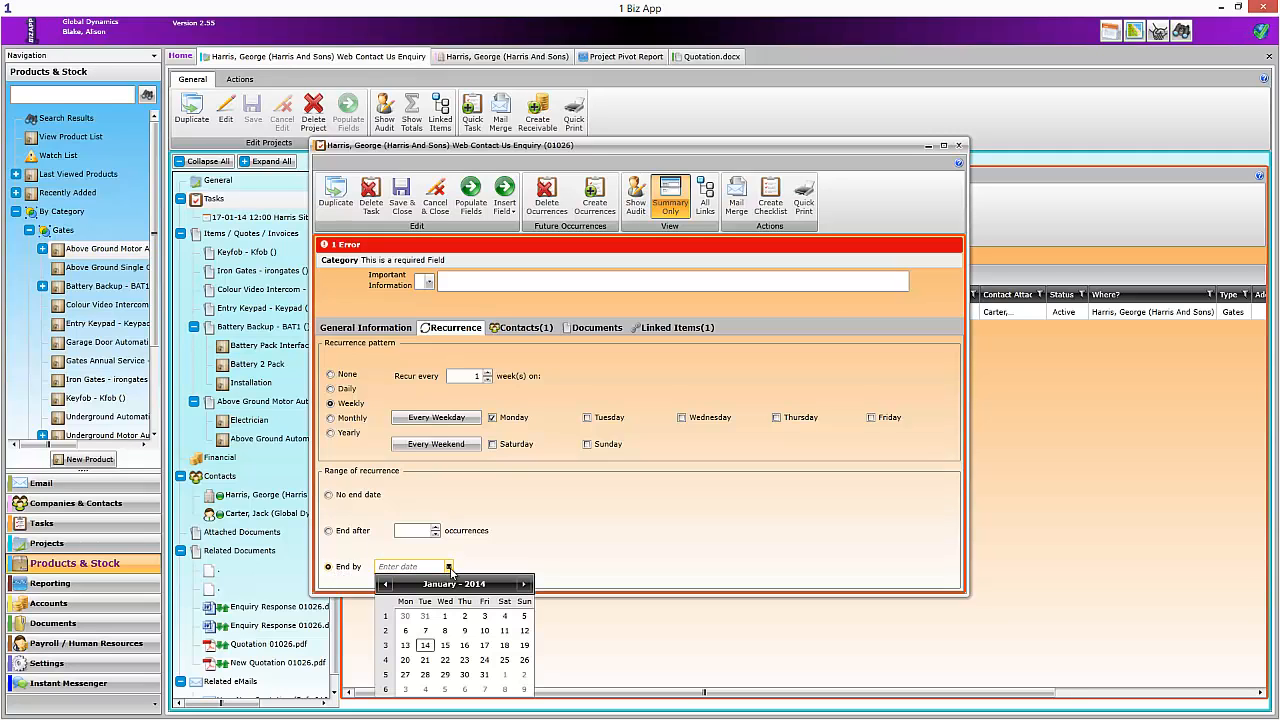
click(523, 584)
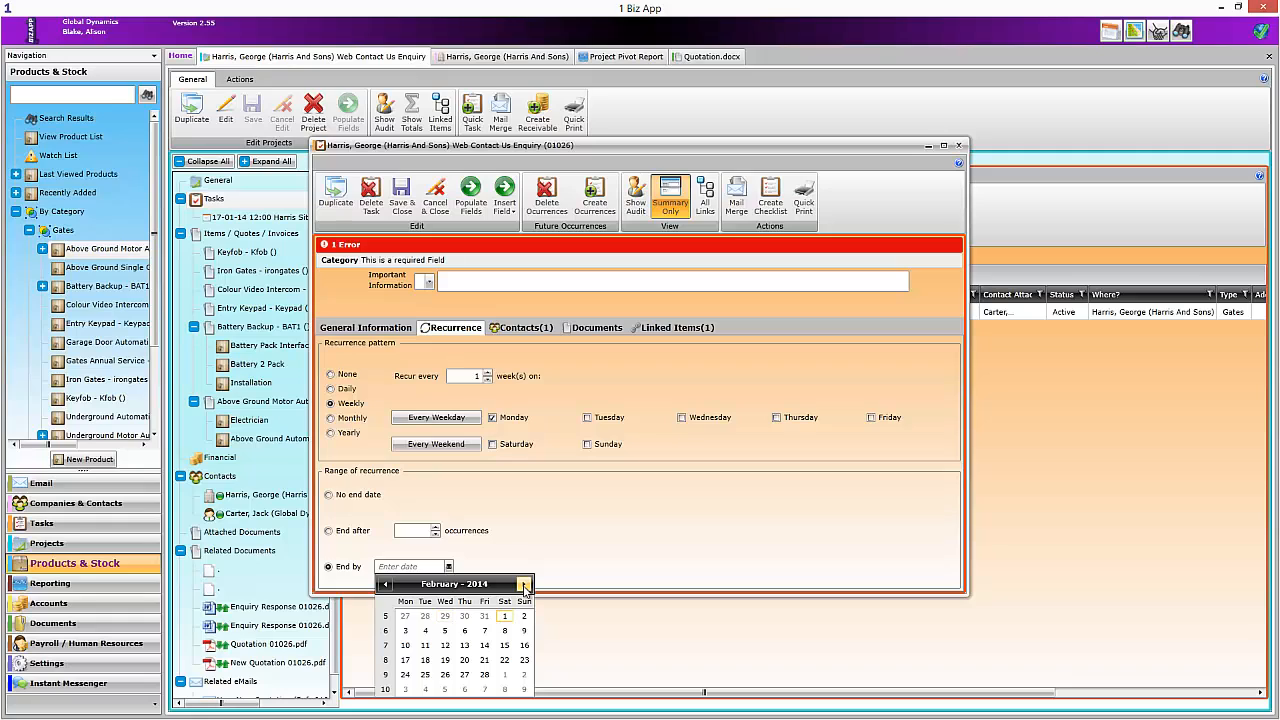
click(523, 585)
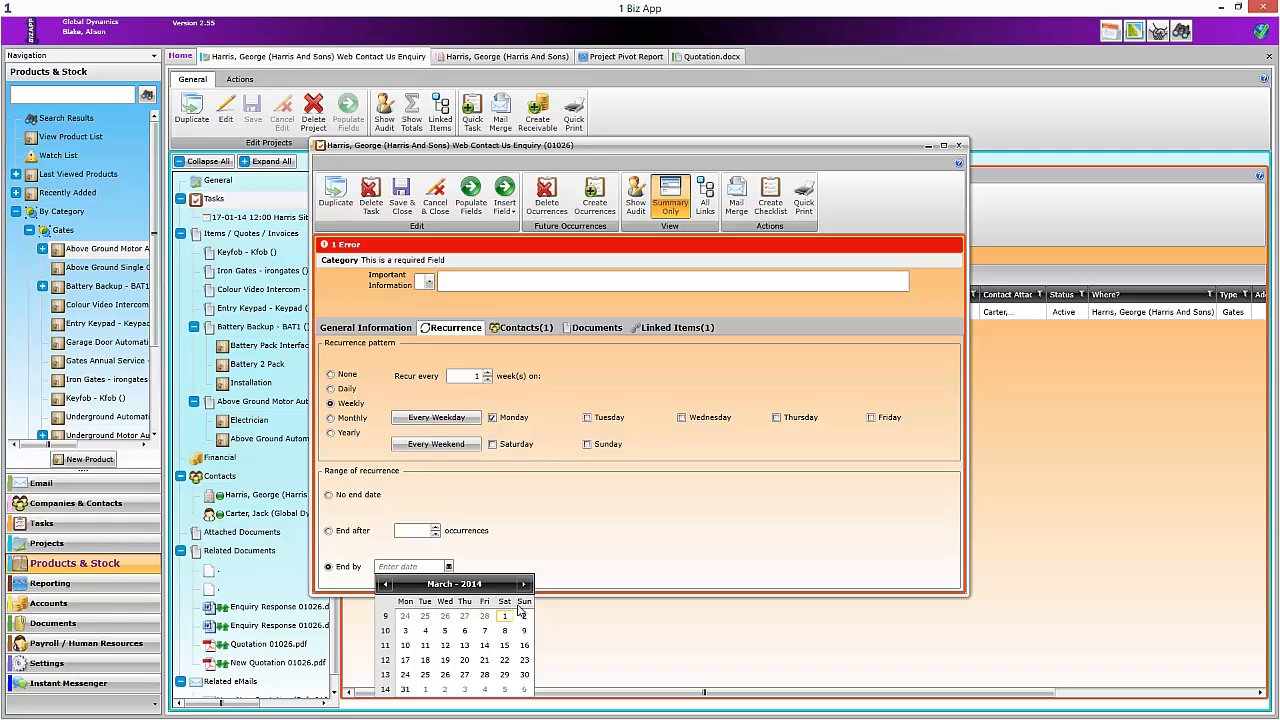
click(406, 631)
Step: Add the Employee - Sales user to the recurring task's contacts
click(503, 338)
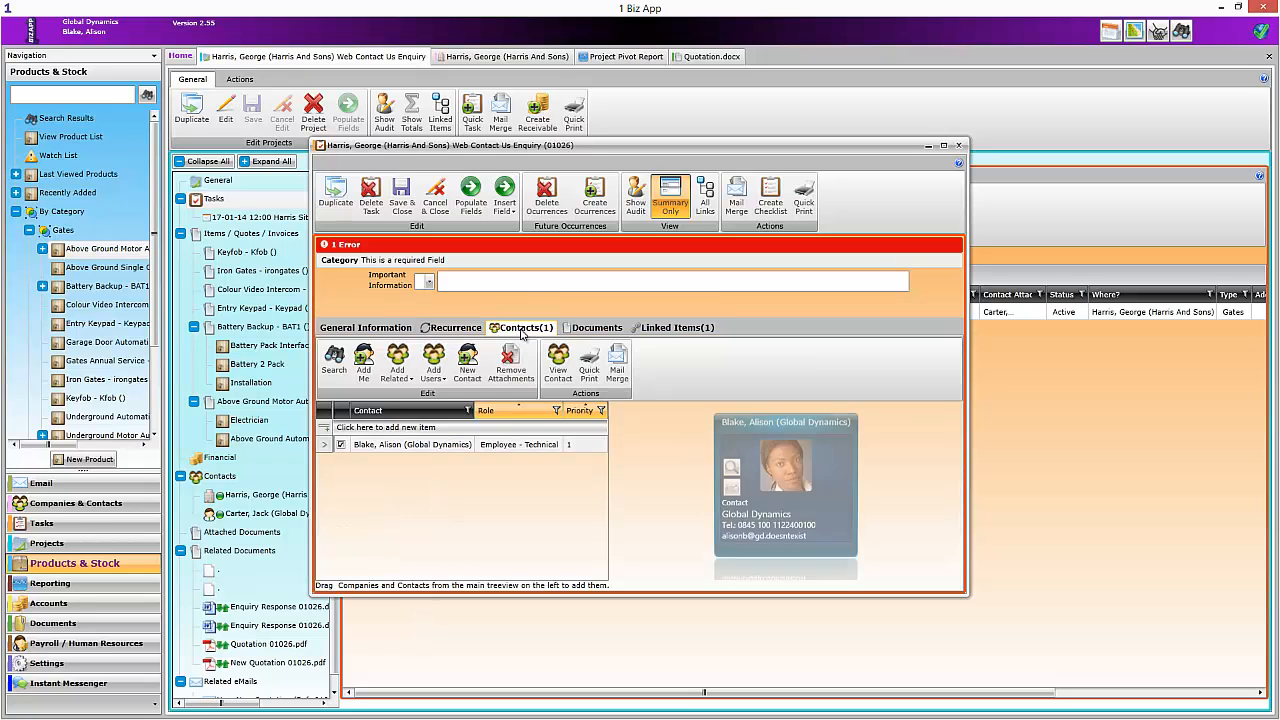
click(435, 374)
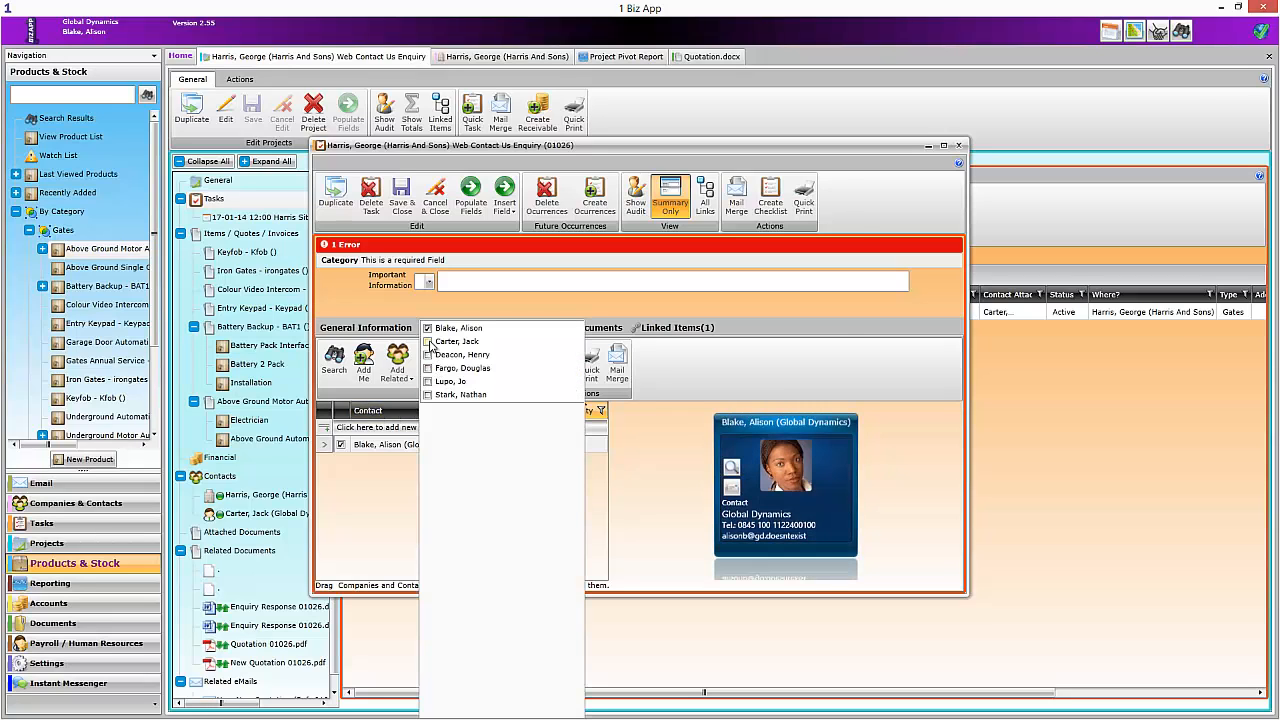
click(429, 342)
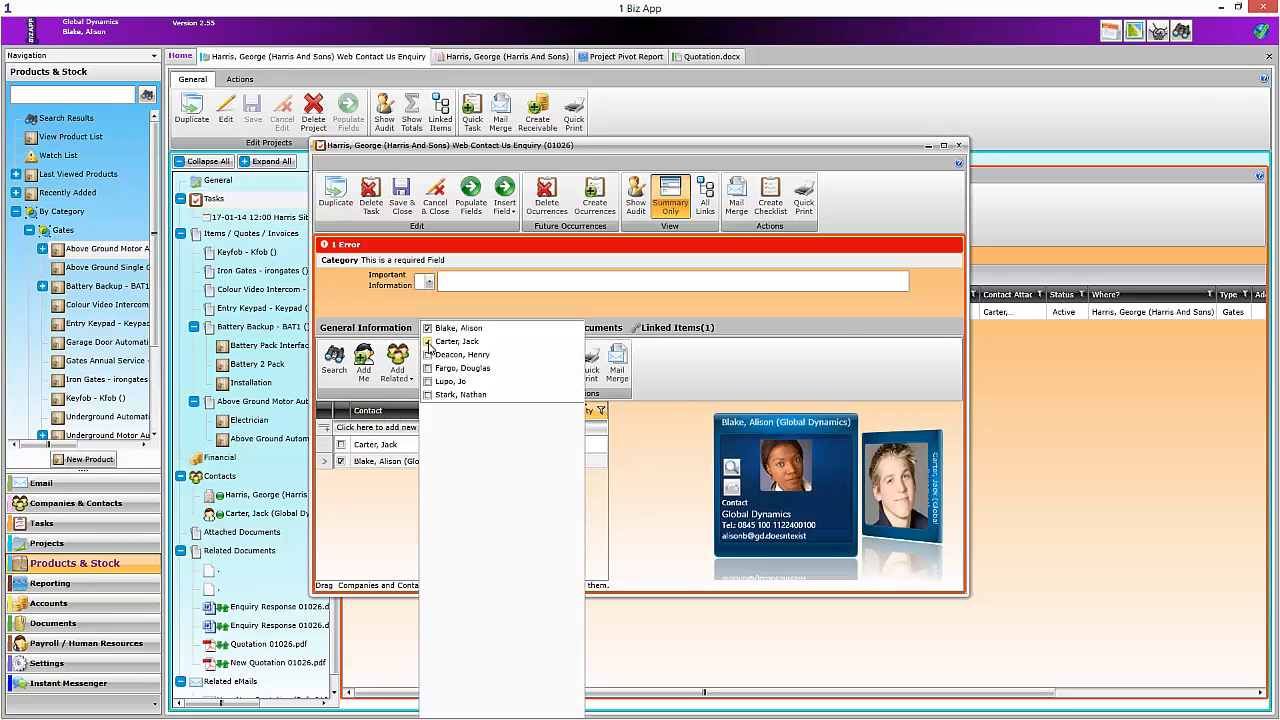
click(384, 493)
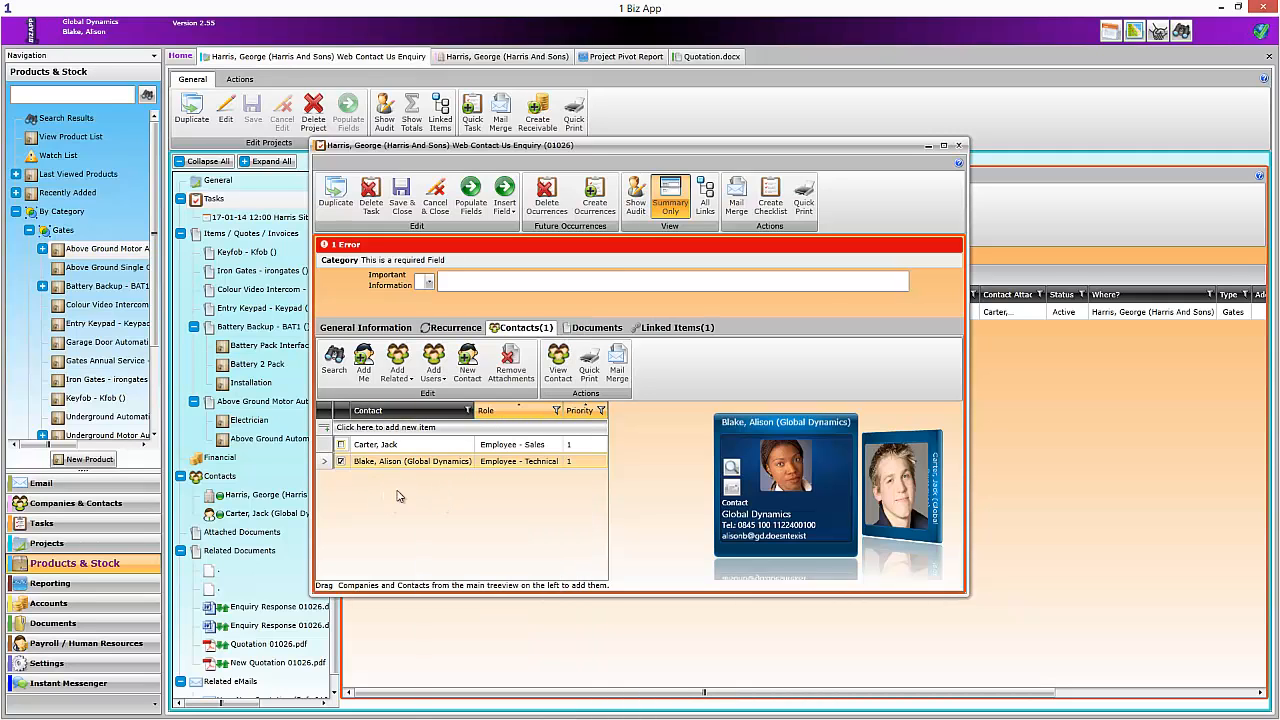
Step: Name the template as a weekly site meeting with the customer
click(347, 331)
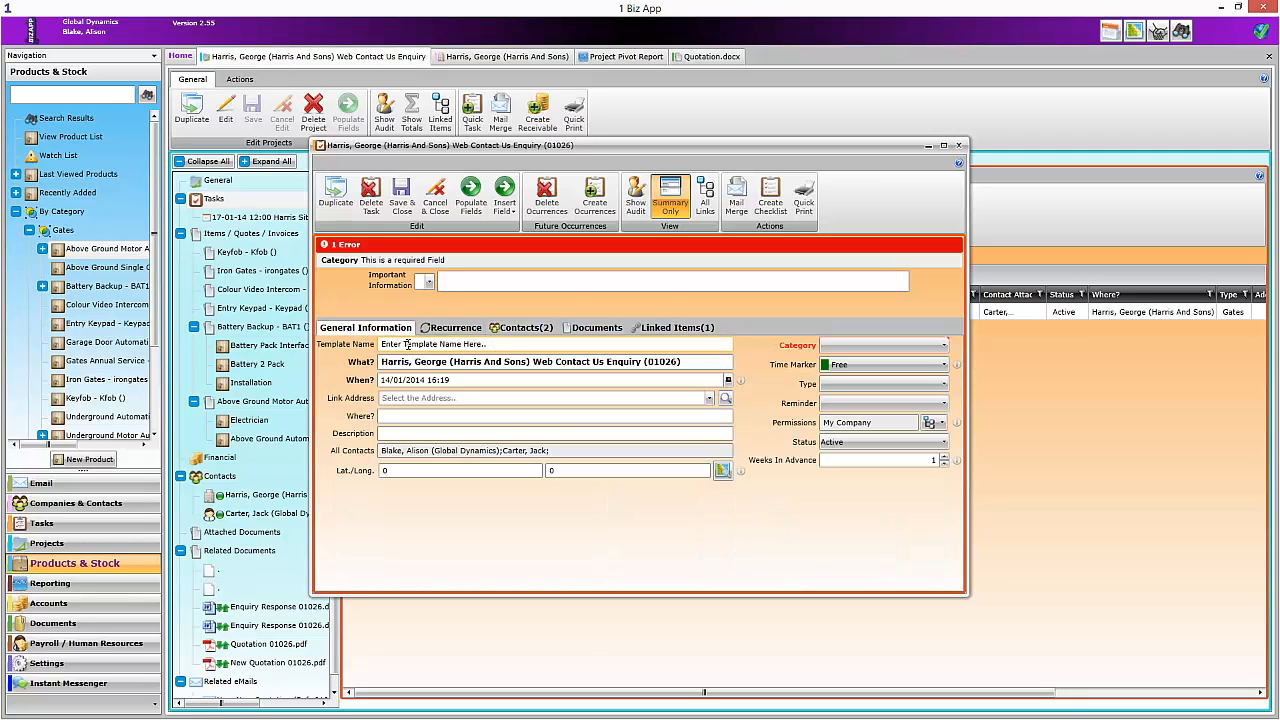
drag(486, 344, 366, 352)
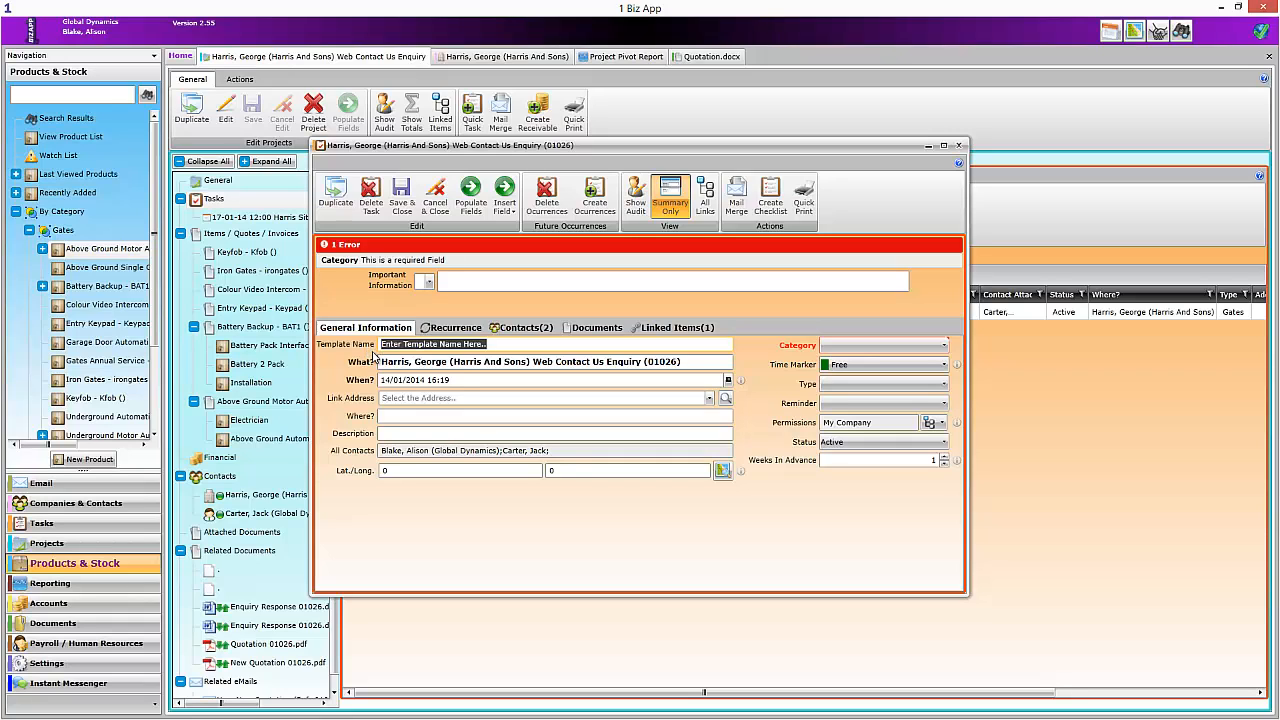
text(We)
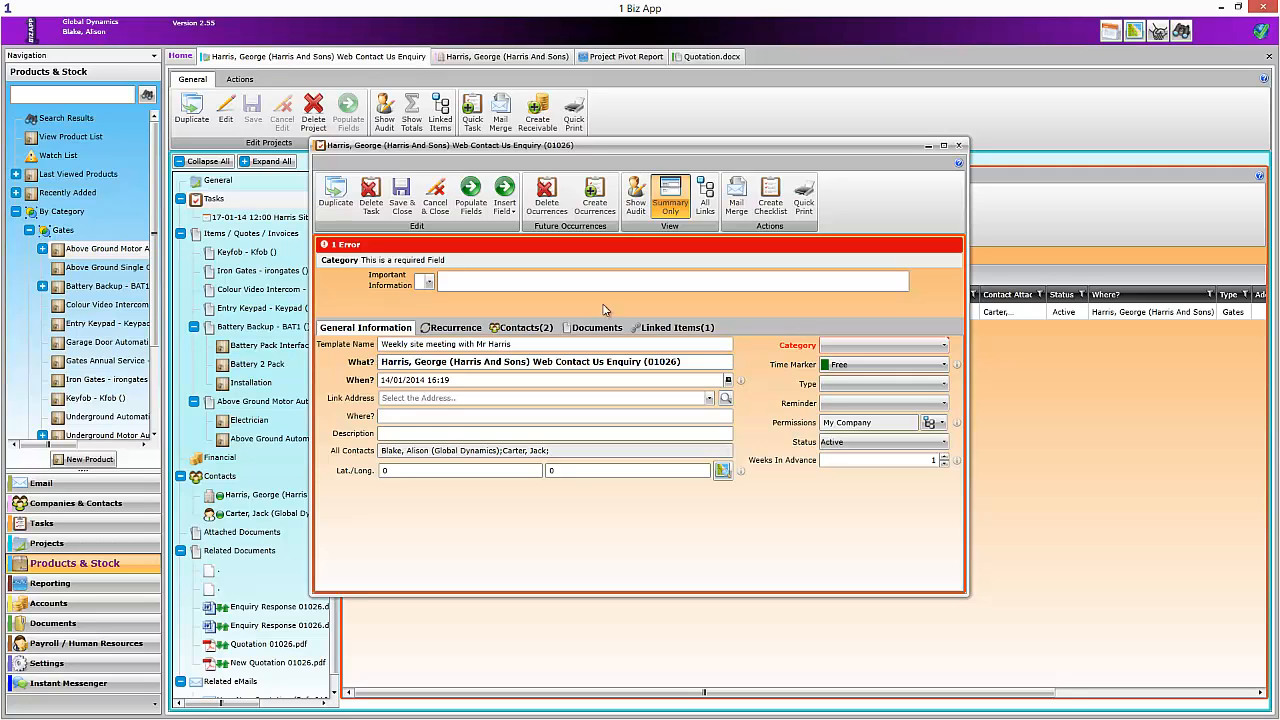
Step: Link the template's address to the Harris And Sons customer contact, and save and close the recurring task
click(695, 368)
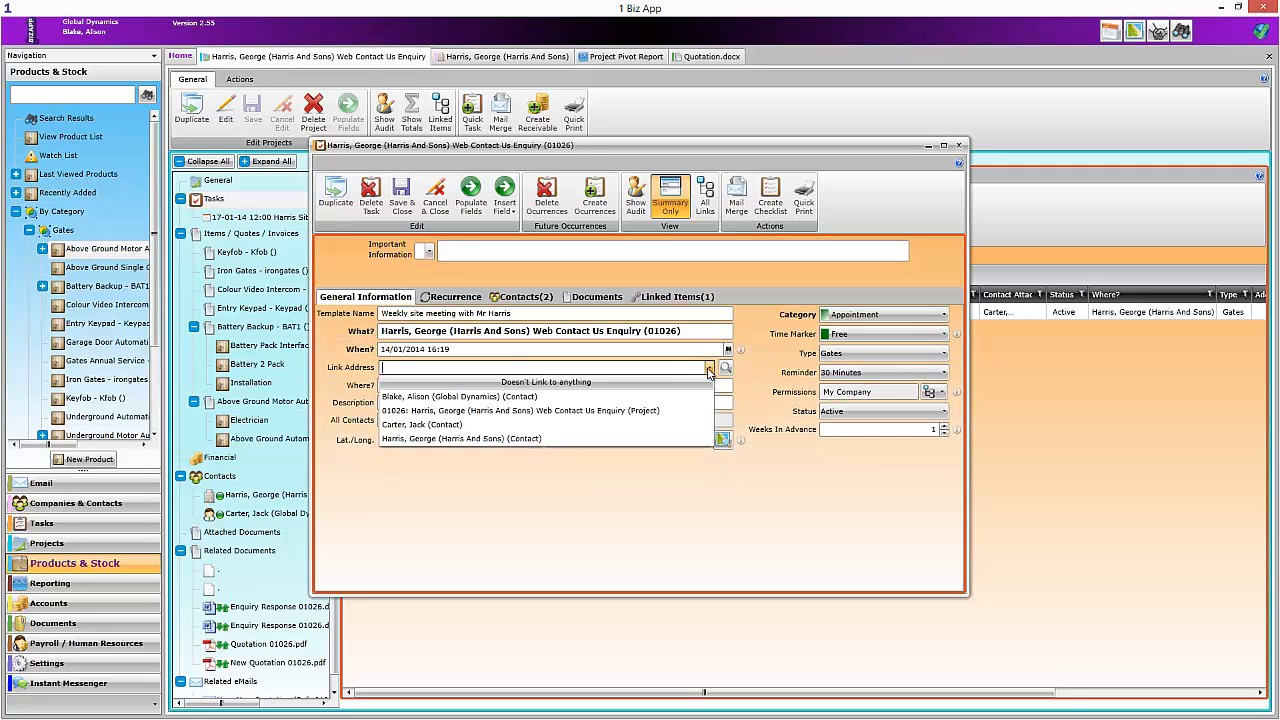
click(534, 440)
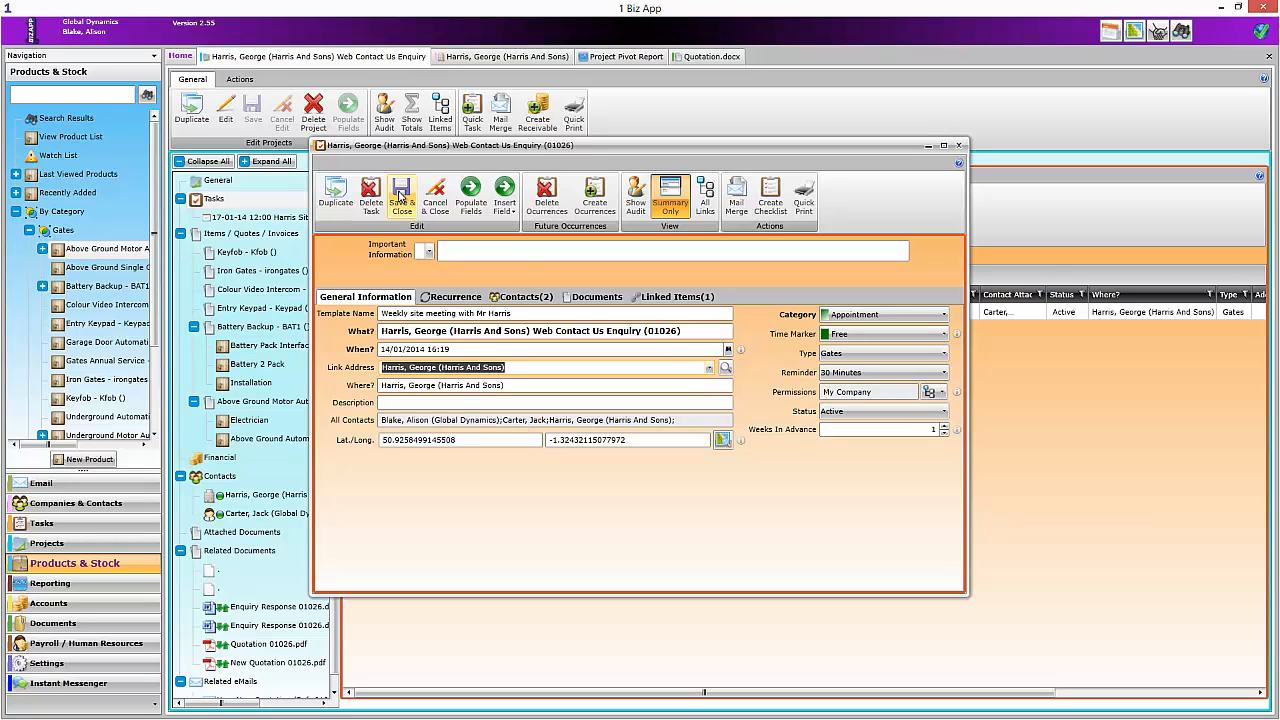
click(400, 194)
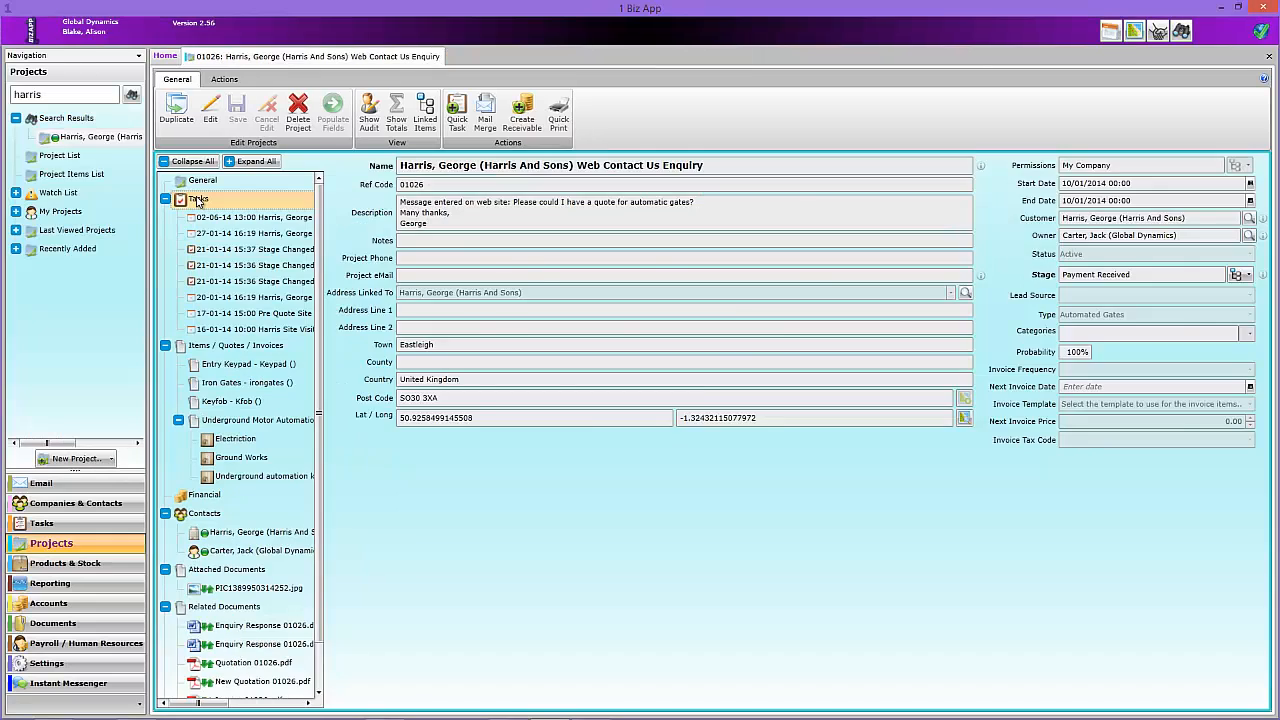
Step: Start a new Gate Inspection & Service task from the tasks of the Harris And Sons Web Contact Us Enquiry project
click(197, 199)
click(490, 222)
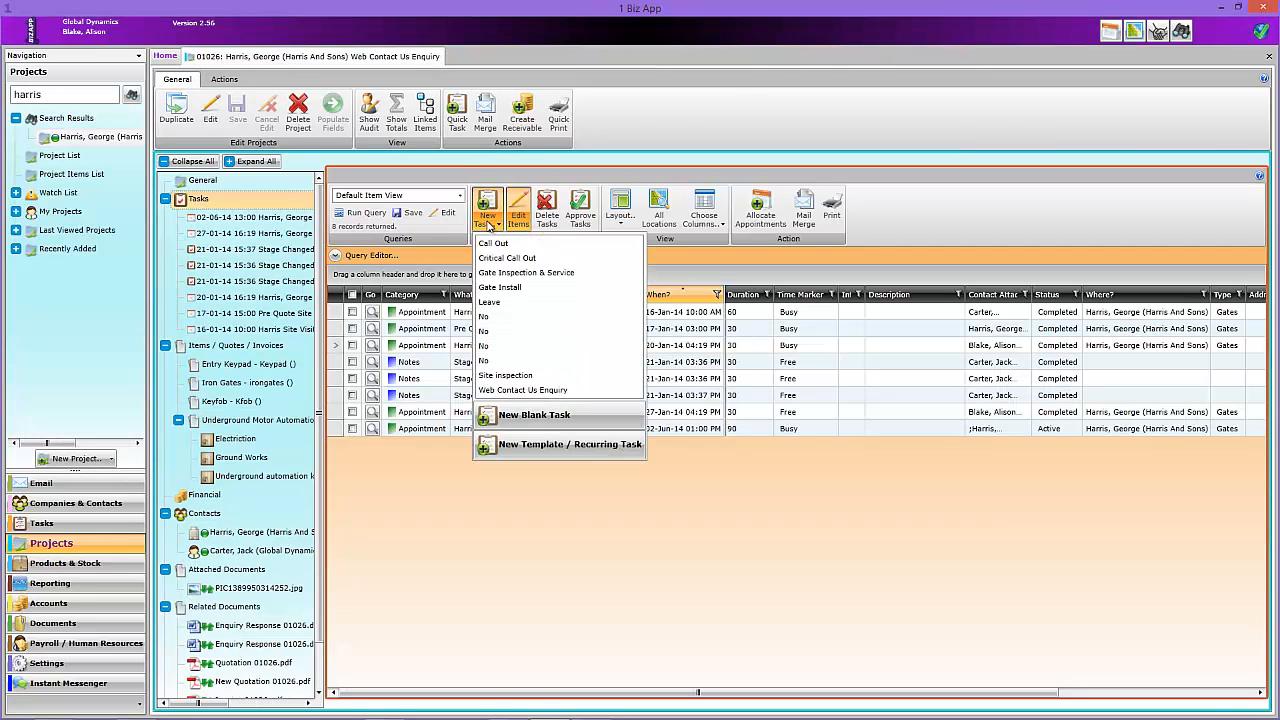
click(501, 272)
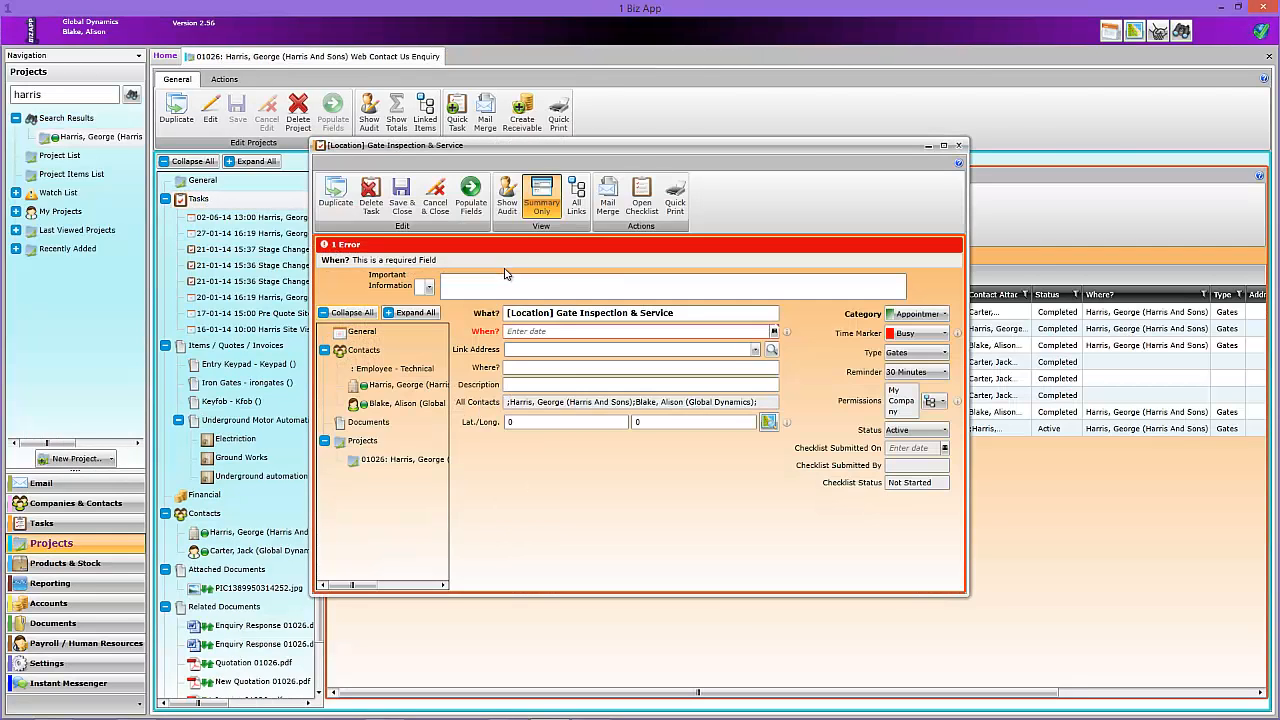
Step: Schedule the inspection task for 02/06/2014 13:00 and link its address to the Harris And Sons customer contact
click(701, 330)
click(652, 348)
click(652, 348)
click(652, 348)
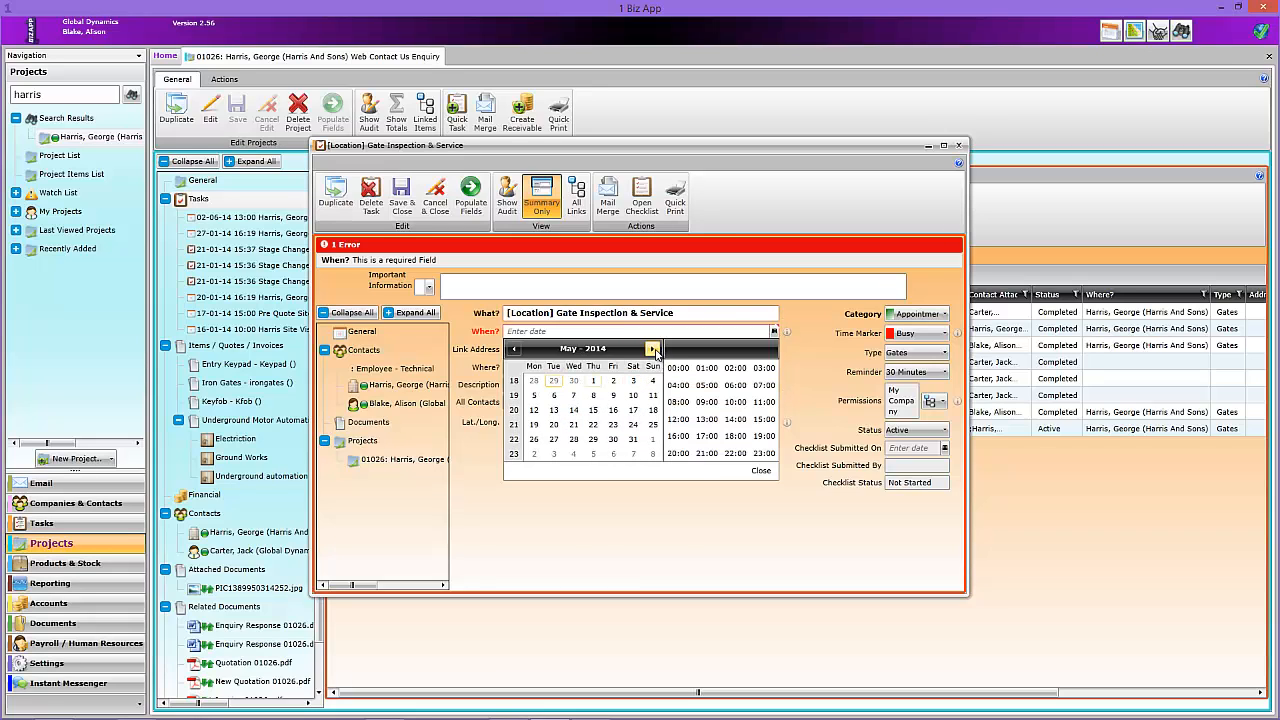
click(652, 348)
click(534, 395)
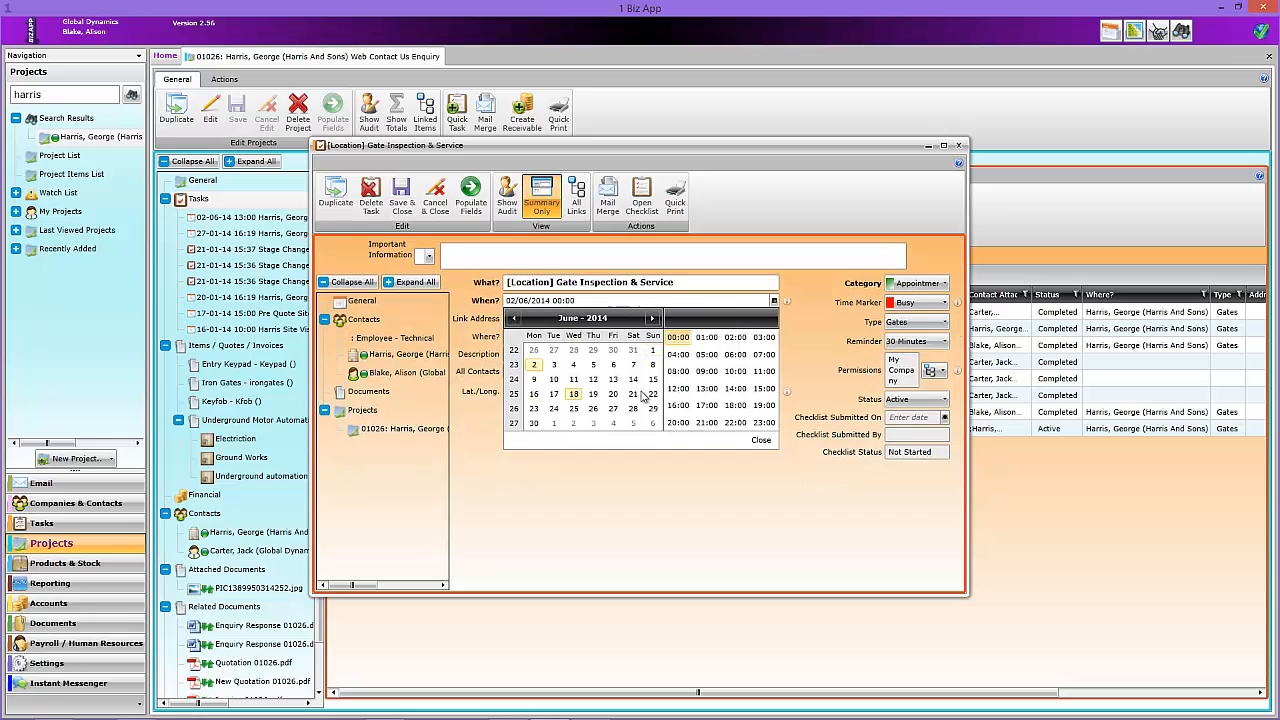
click(706, 388)
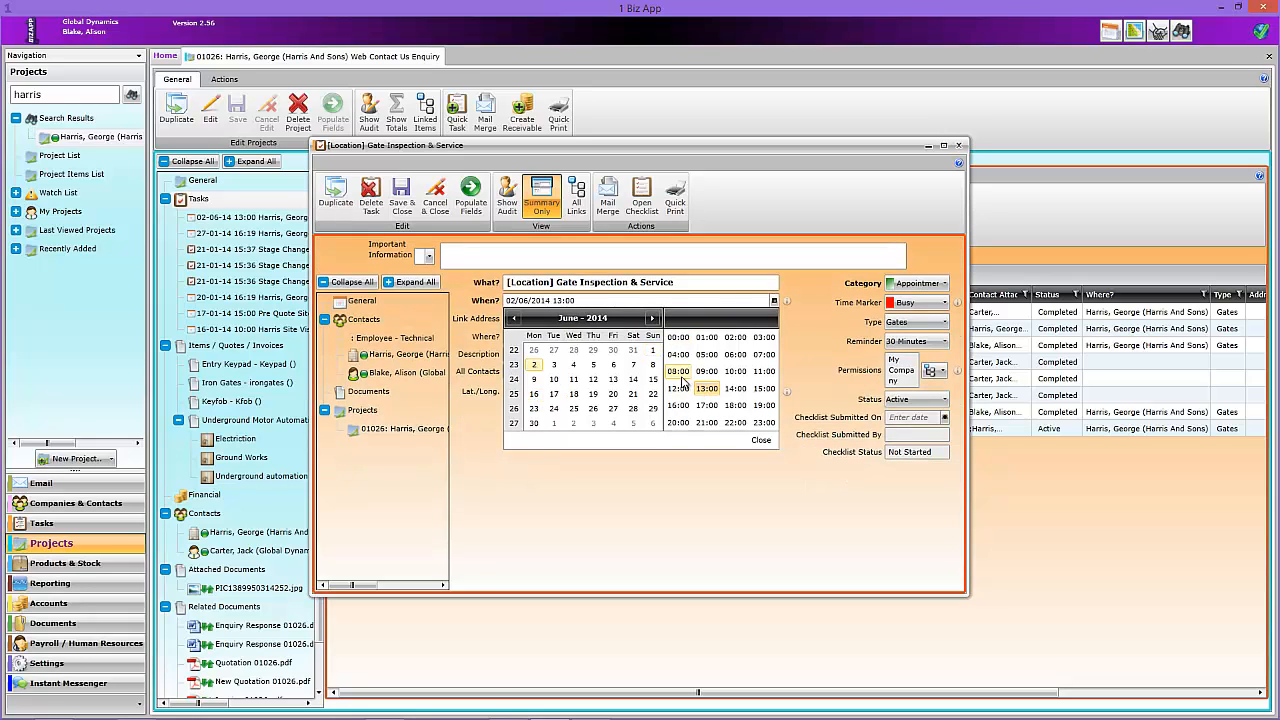
click(760, 440)
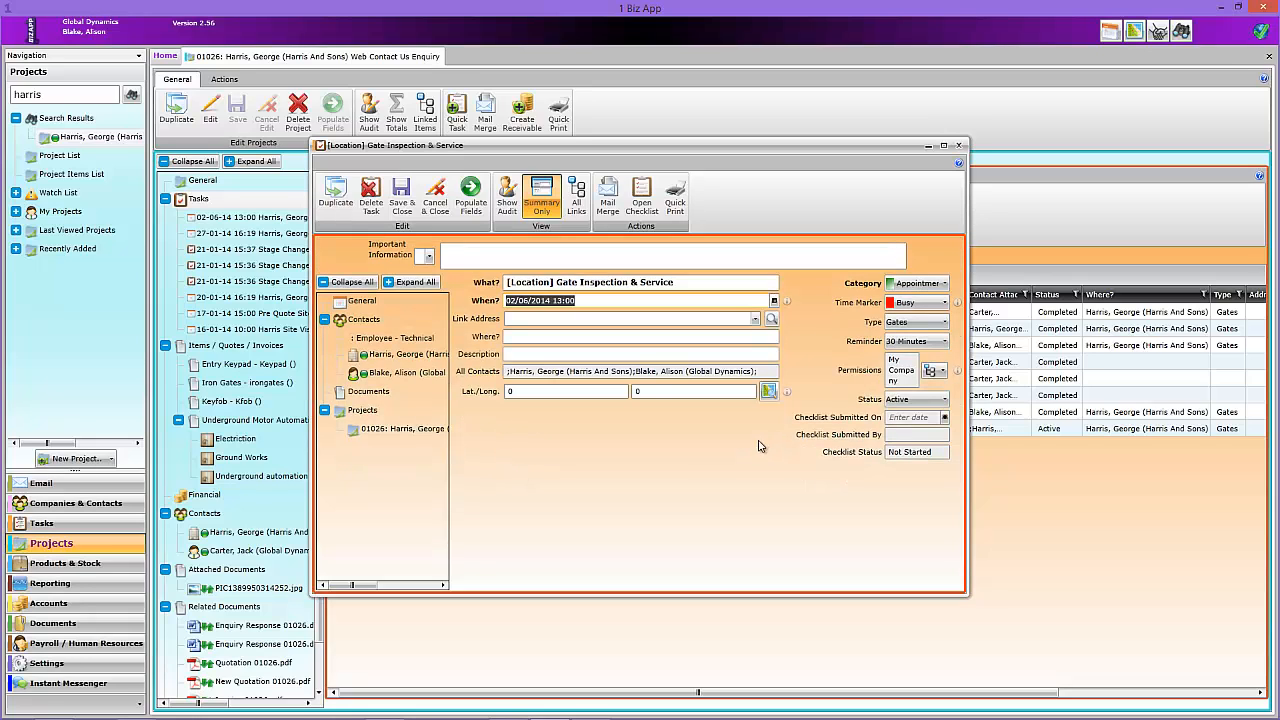
click(756, 319)
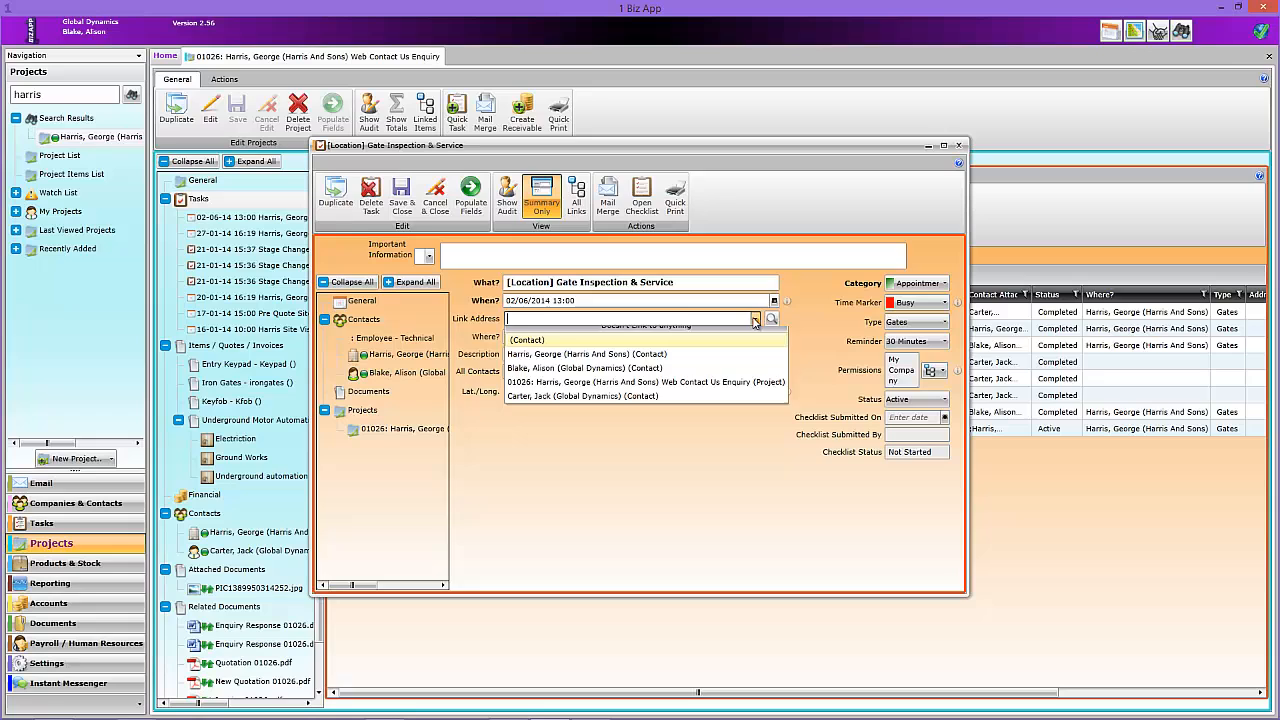
click(685, 363)
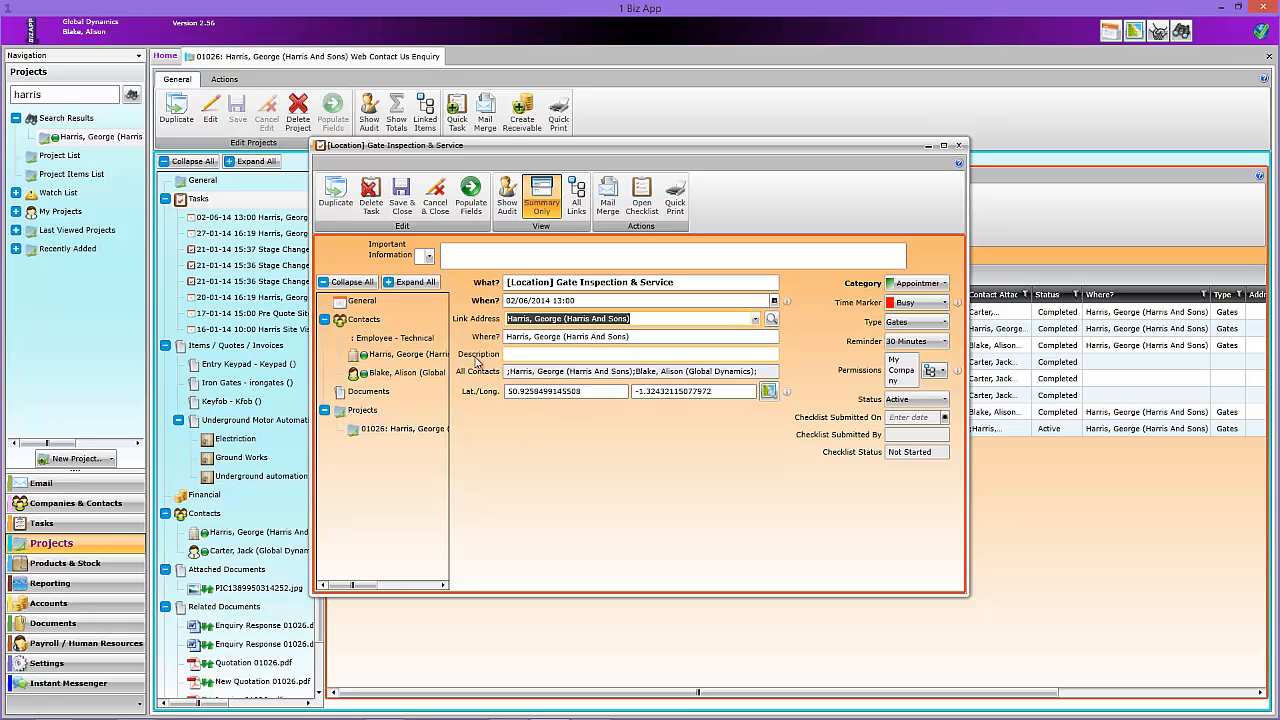
Step: Open the inspection task's checklist, save and close it unfilled, and save and close the task
click(643, 193)
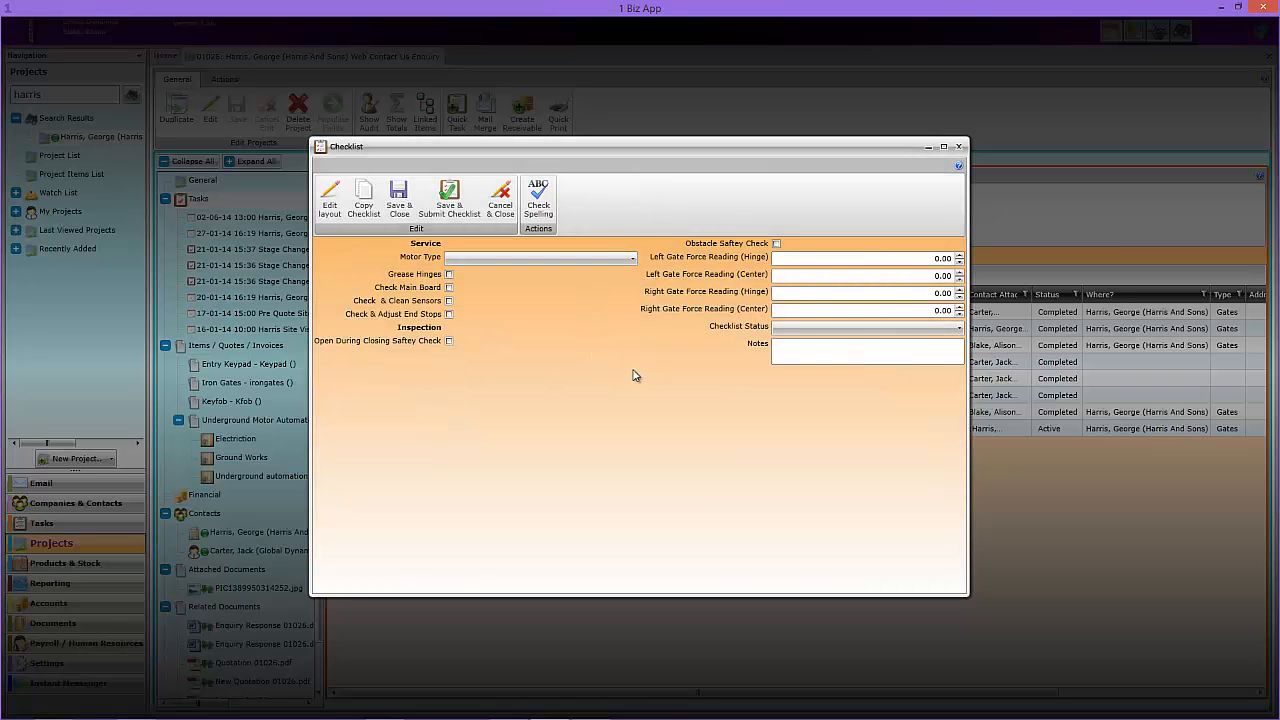
click(399, 199)
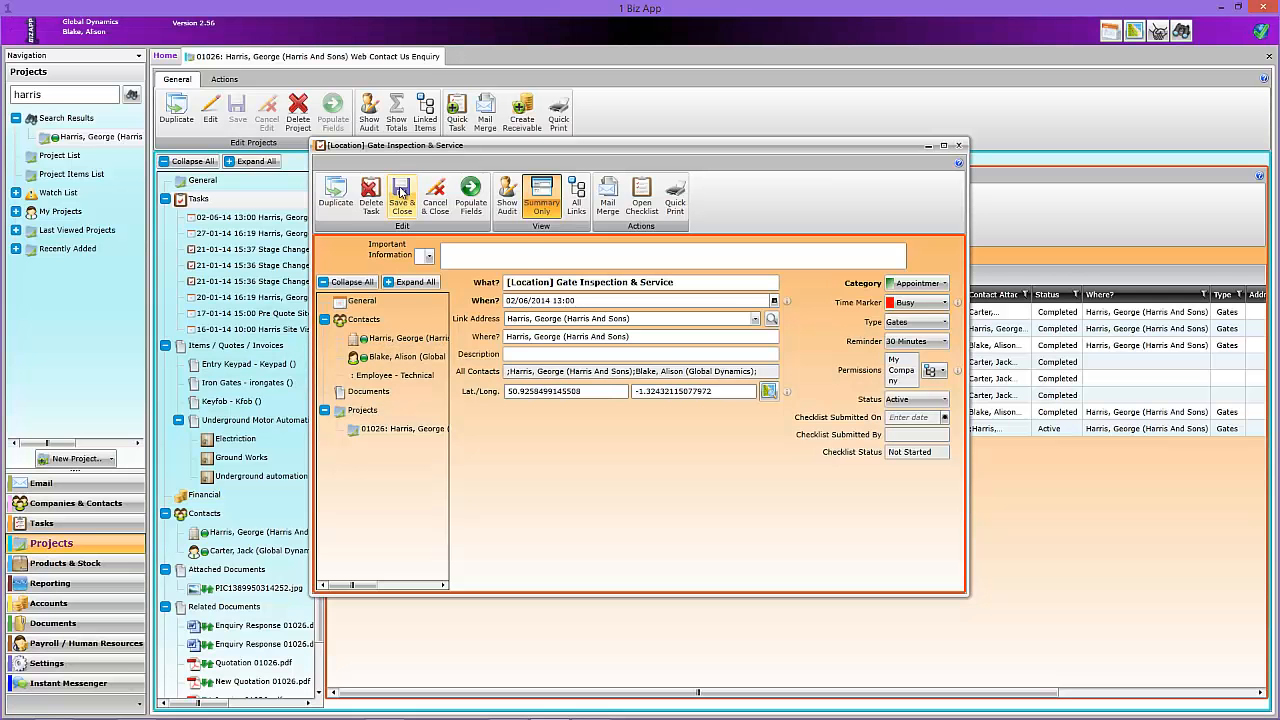
click(400, 193)
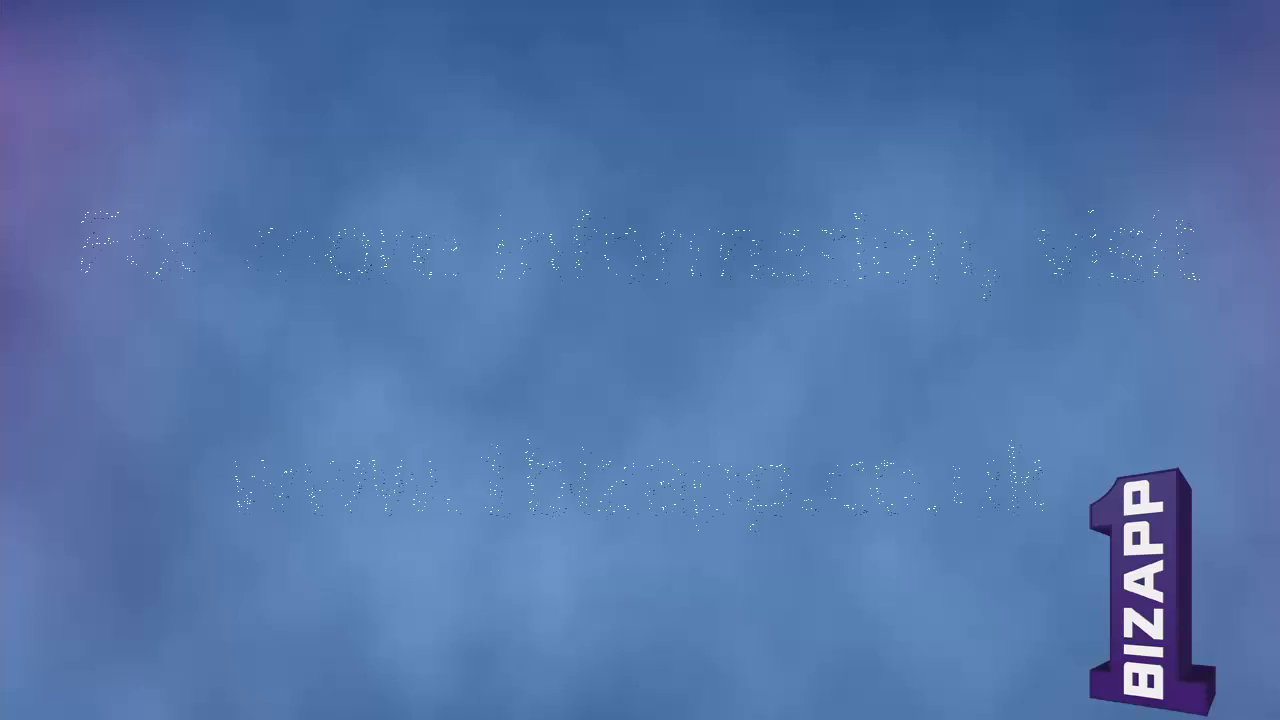